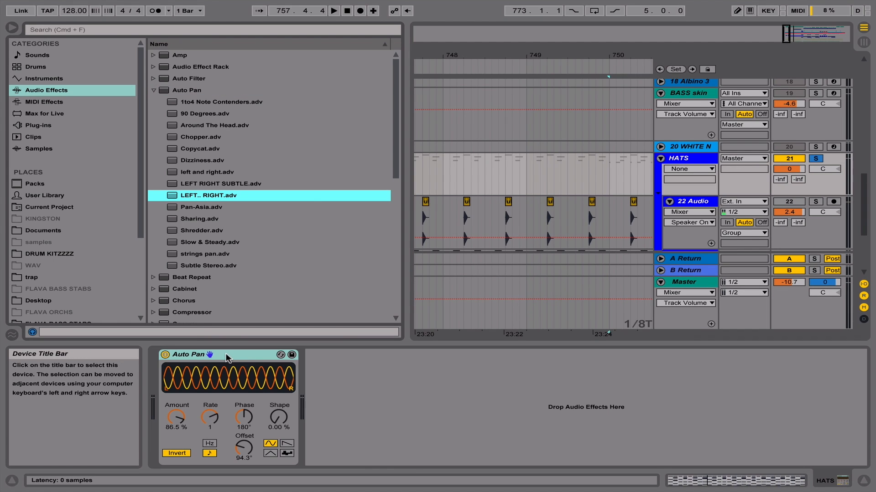
- Play the soloed HATS group and set its Auto Pan amount to 56.3 % and rate to 1/2
left_click(228, 358)
key("space")
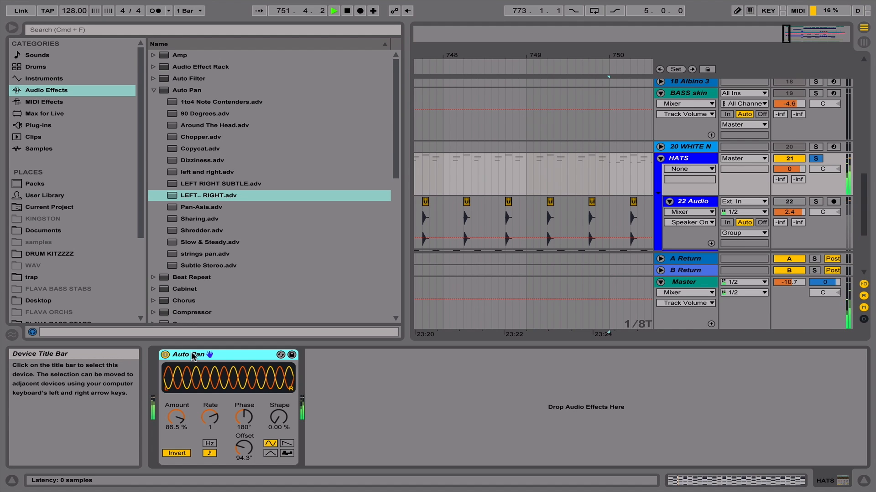
left_click_drag(176, 416, 210, 425)
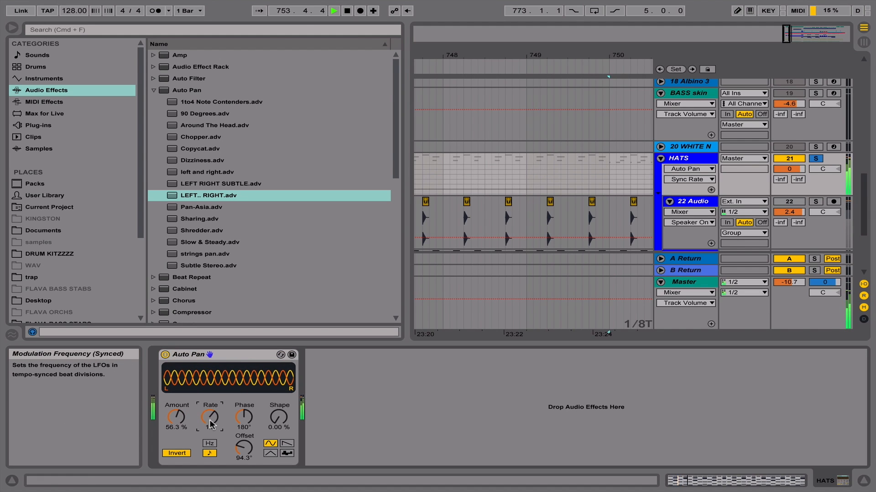
- Unsolo the HATS group, deactivate its Auto Pan and hide the device chain
left_click(816, 158)
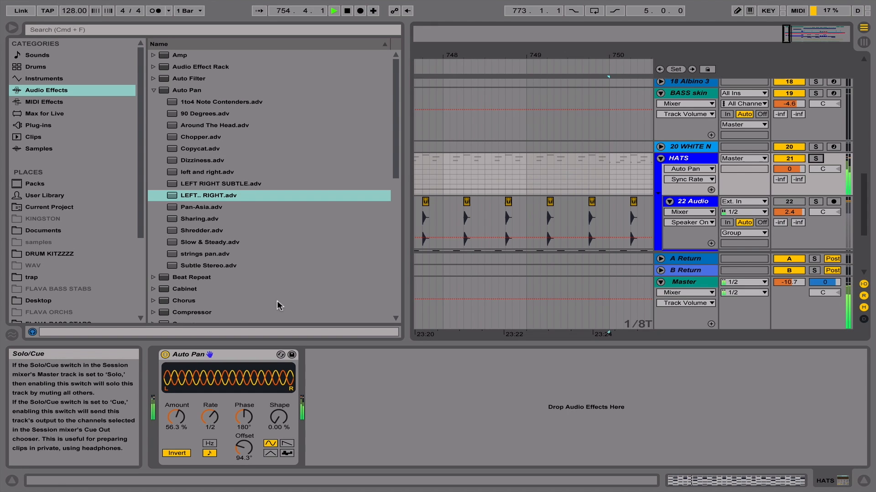
left_click(166, 355)
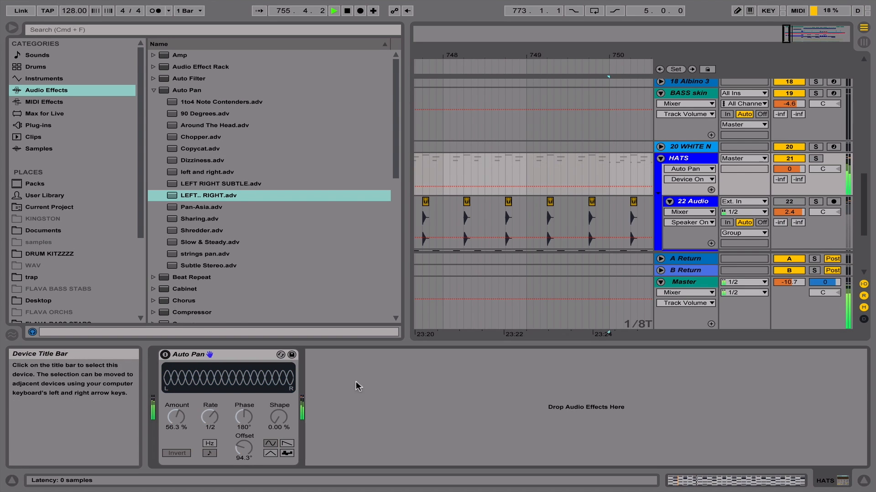
left_click(863, 480)
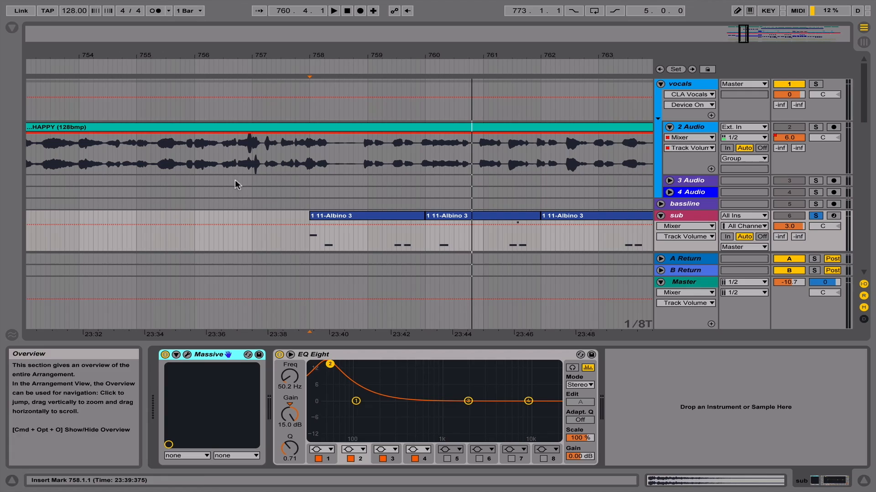
- Select the first 11-Albino 3 clip on the sub track and inspect the track's EQ Eight
left_click(368, 240)
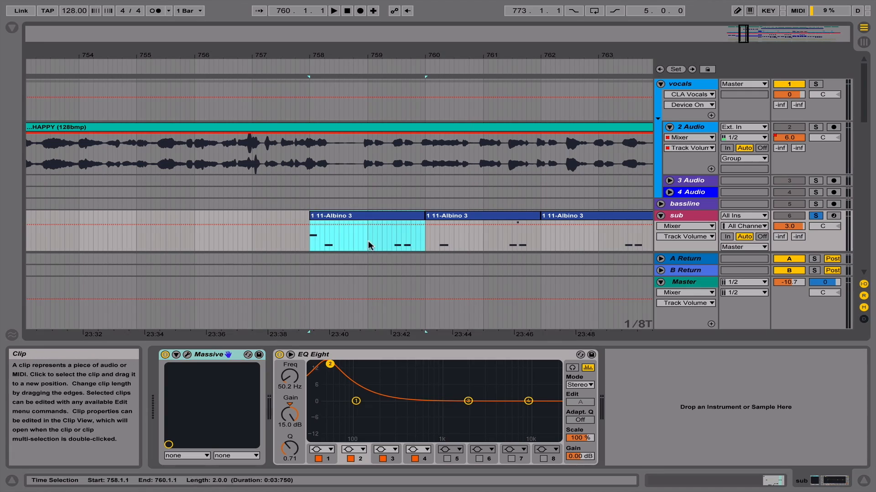
left_click(344, 355)
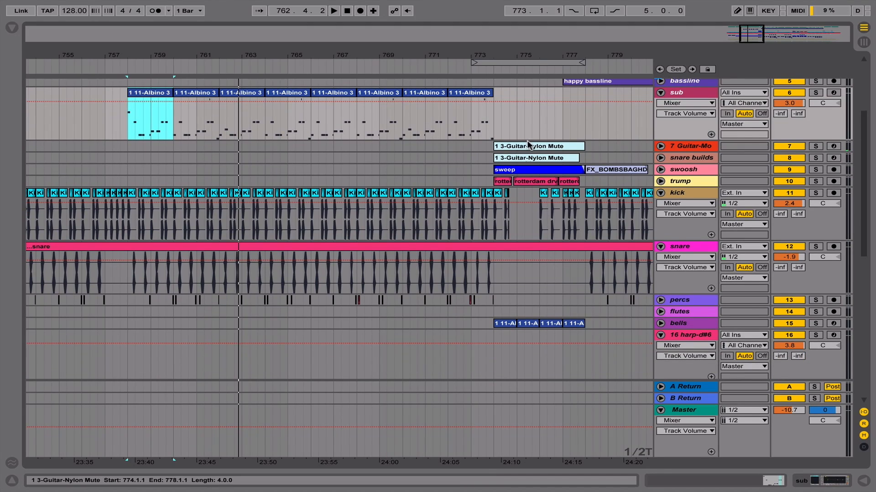
- Unfold the 7 Guitar, snare builds and swoosh tracks around bar 774
left_click(665, 150)
left_click(661, 159)
left_click_drag(756, 40, 759, 48)
left_click(668, 211)
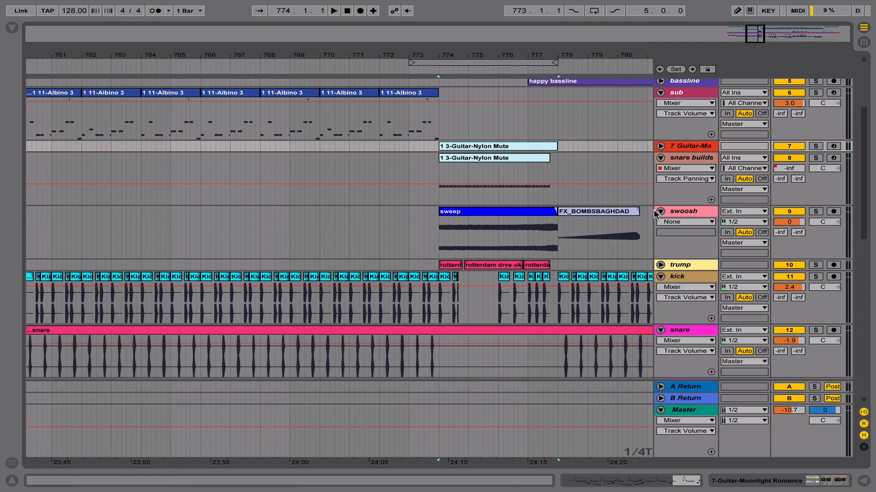
- Select the first rotterdam clip on the trump track and review the track's effects from Ping Pong Delay through to the 1976 compressor
left_click(485, 265)
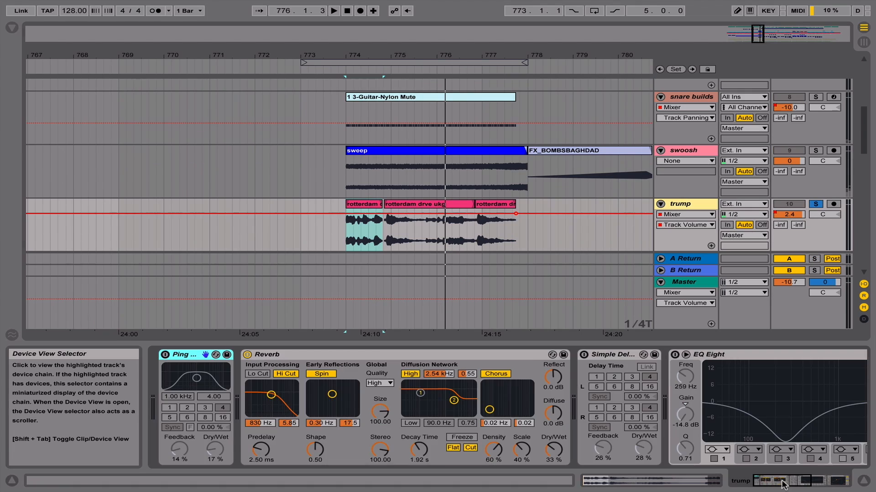
left_click_drag(782, 484, 873, 482)
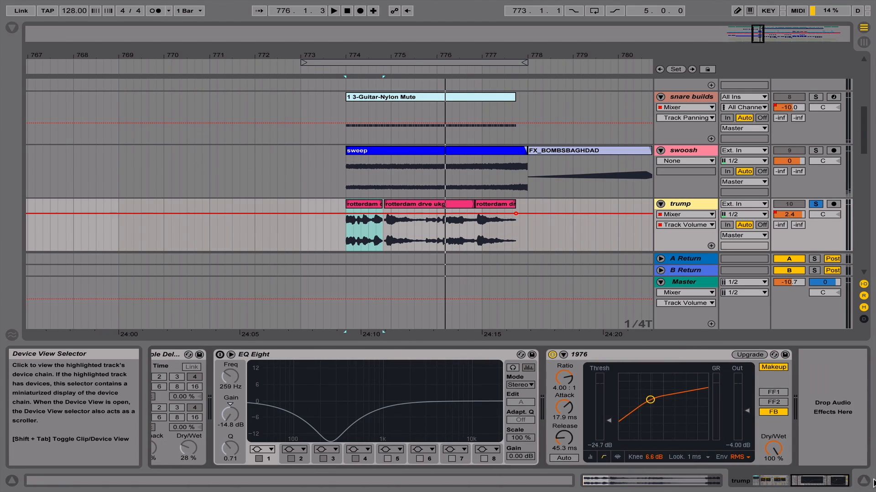
left_click(863, 481)
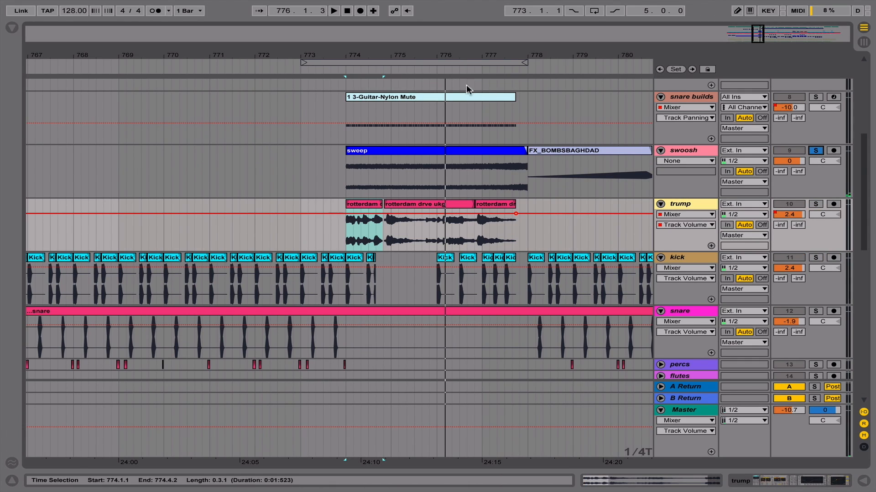
- Audition the sweep clip on the swoosh track, and solo the snare builds track to play its clip from bar 774
left_click(385, 150)
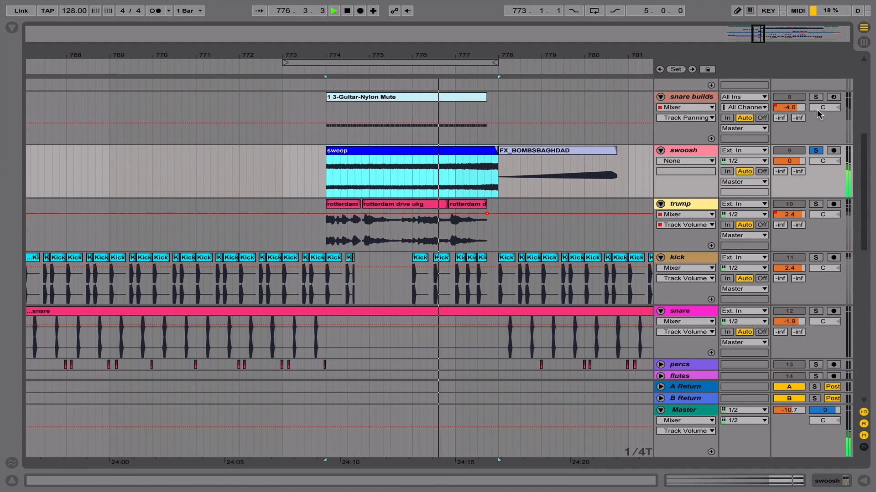
scroll(665, 163, "up", 3)
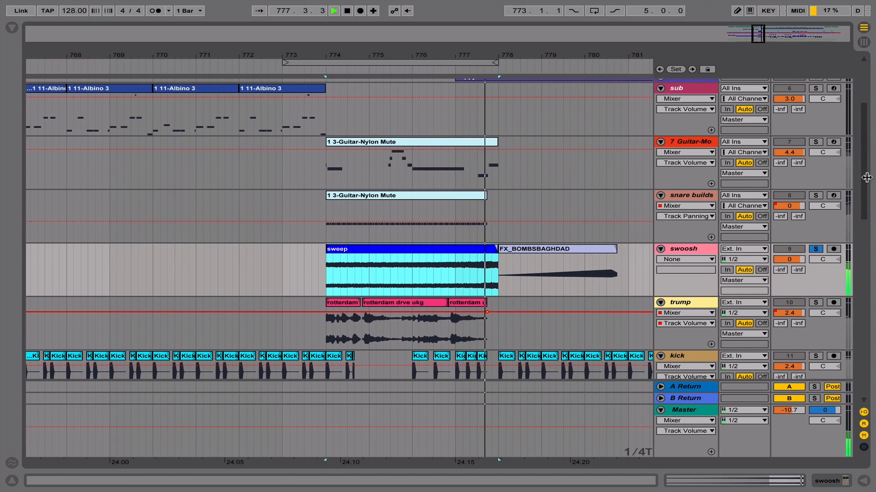
left_click(817, 195)
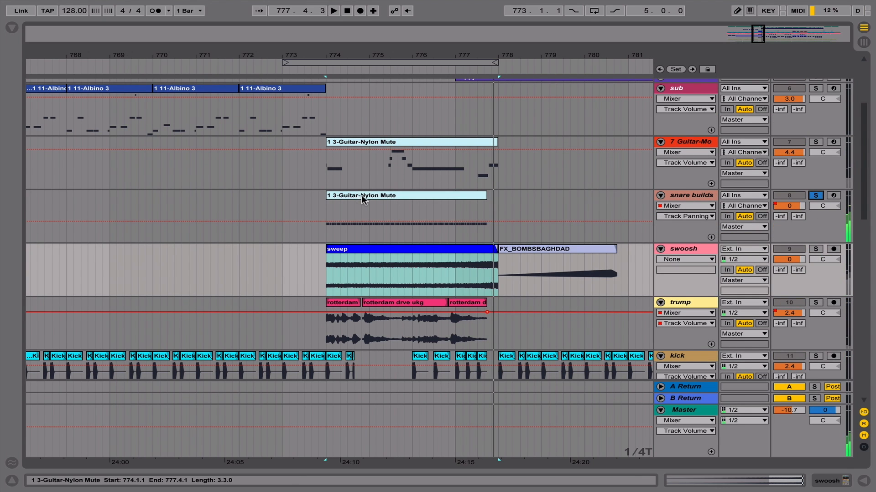
left_click(362, 199)
key("space")
- Open the snare builds clip and examine its repeated MIDI notes from bar 17 onward at closer range
double_click(449, 195)
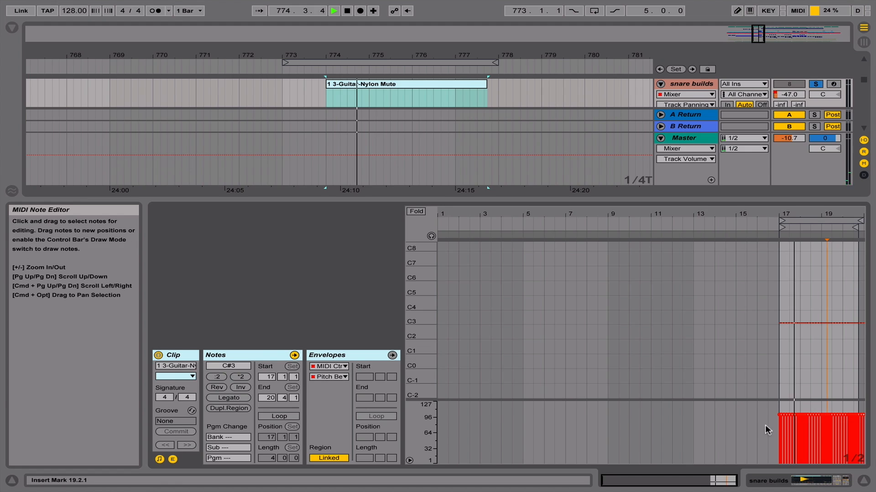
left_click_drag(726, 480, 724, 490)
left_click(732, 316)
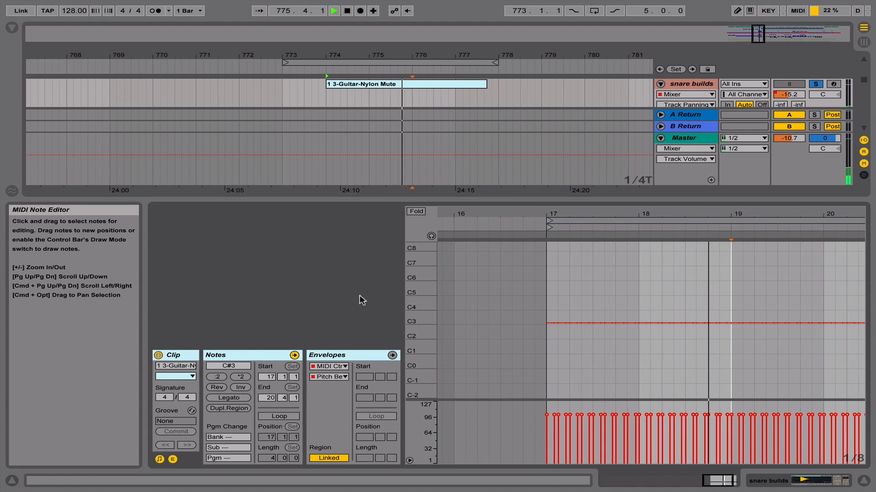
left_click_drag(422, 323, 446, 323)
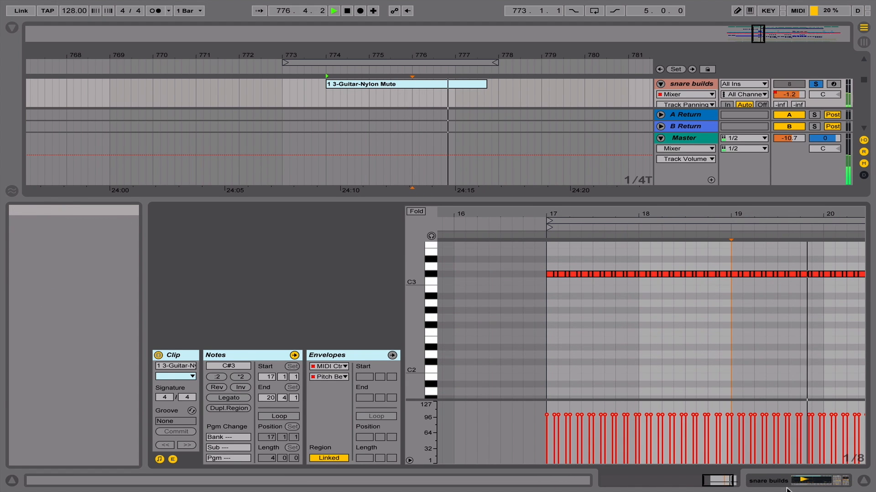
- Examine the snare builds track's device chain and its Track Volume automation across the clip
left_click(814, 482)
key("space")
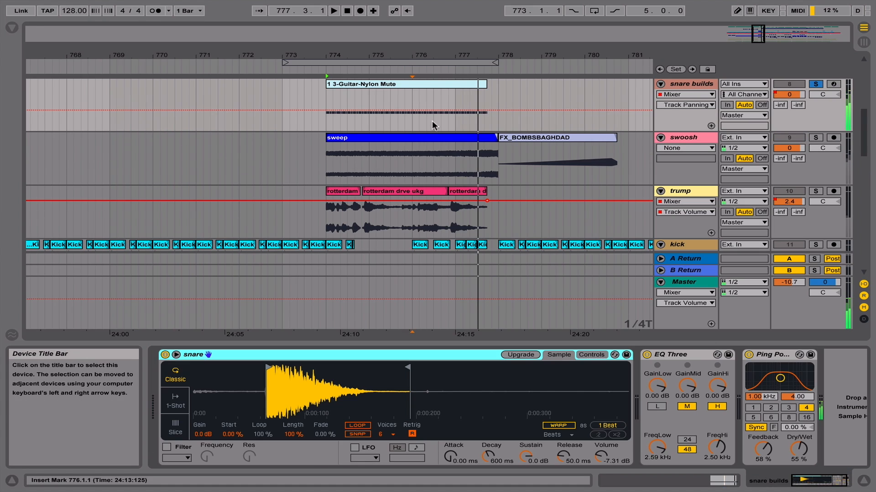
left_click(361, 85)
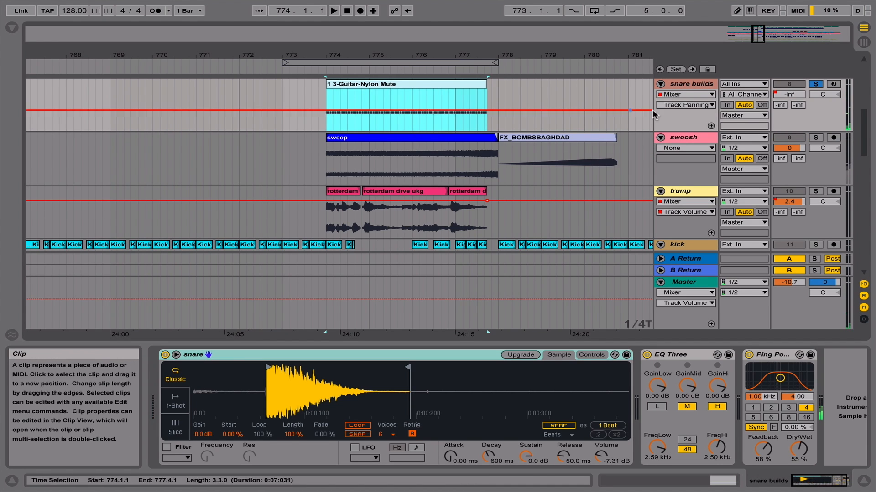
left_click(791, 95)
left_click_drag(758, 33, 758, 58)
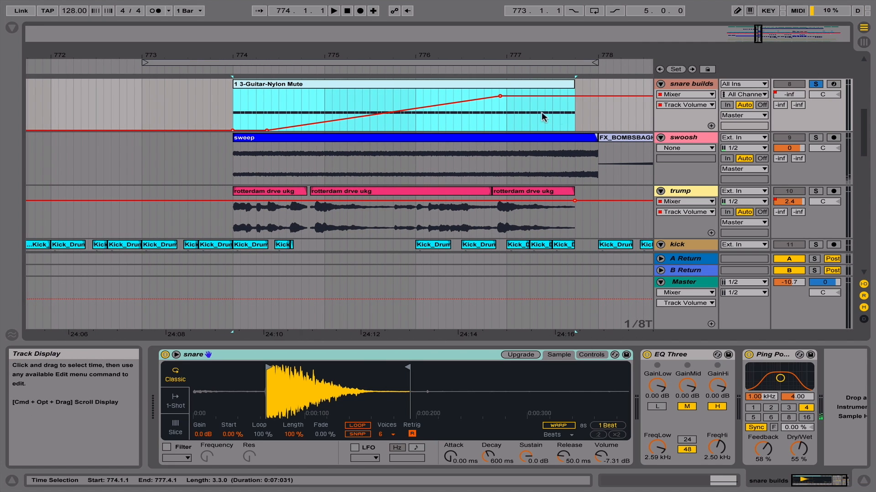
left_click(770, 355)
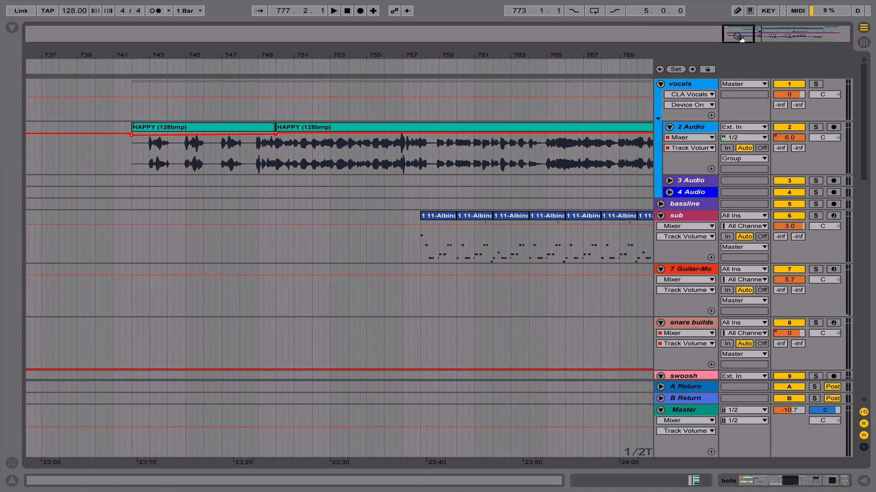
- Select the opening HAPPY vocal clip, solo the vocals group and unfold 3 Audio to play the vocals leading into bar 774
left_click(160, 126)
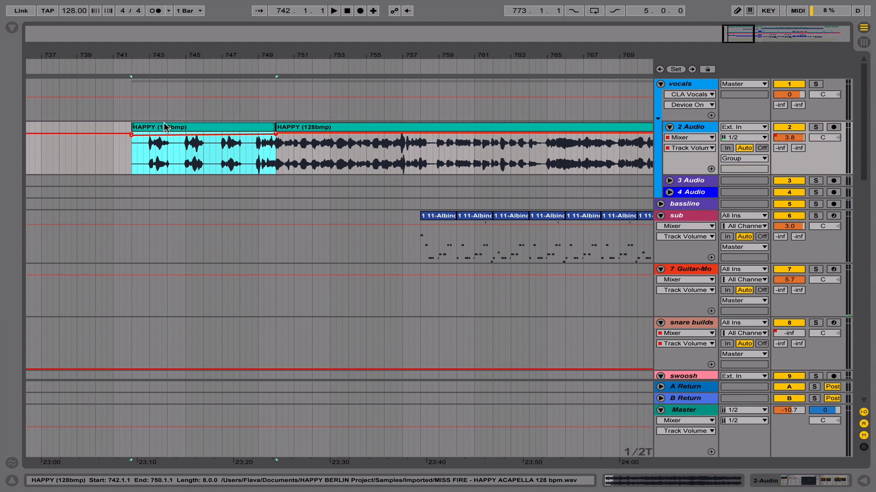
mouse_move(744, 40)
left_mouse_down()
mouse_move(749, 31)
mouse_move(757, 50)
left_mouse_up()
left_click(815, 85)
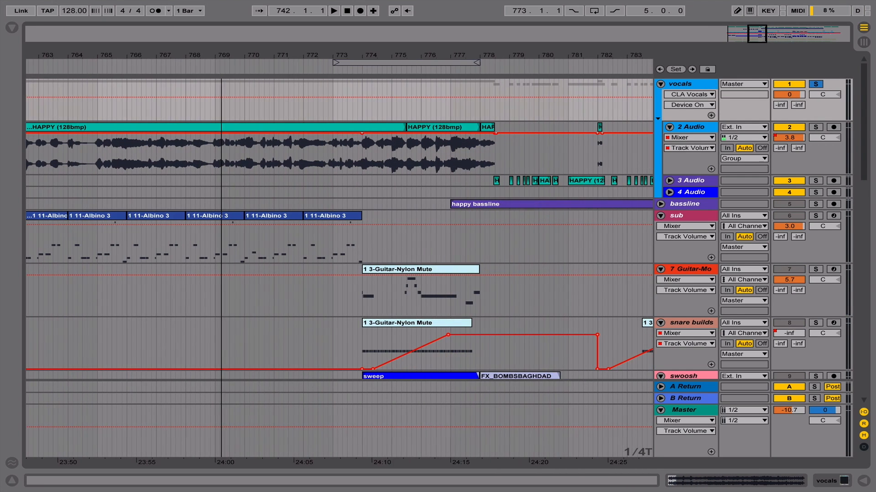
left_click(669, 181)
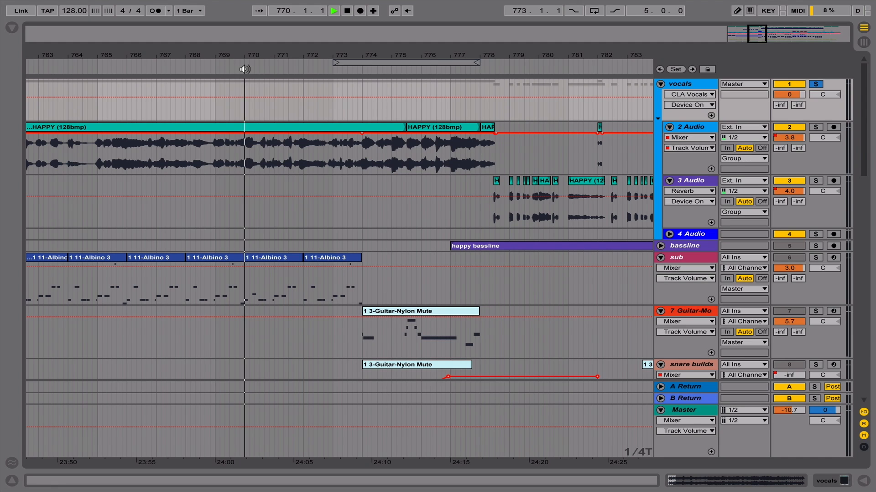
left_click_drag(758, 32, 758, 43)
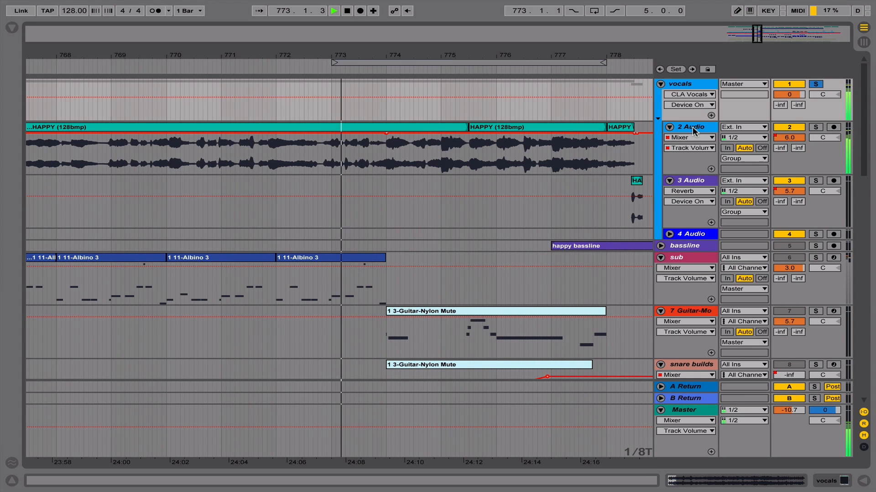
- Review the effects on 2 Audio, including Ping Pong Delay, Compressor and Reverb
left_click(693, 127)
left_click(783, 482)
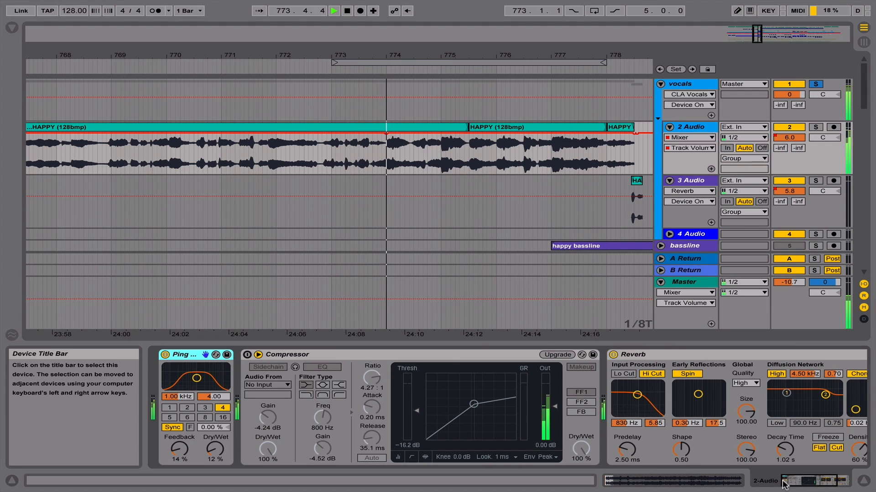
left_click(863, 481)
- Compare the full mix with the soloed vocals group around bar 777, and select 3 Audio for its chopped vocals
left_click_drag(756, 33, 761, 35)
left_click(815, 85)
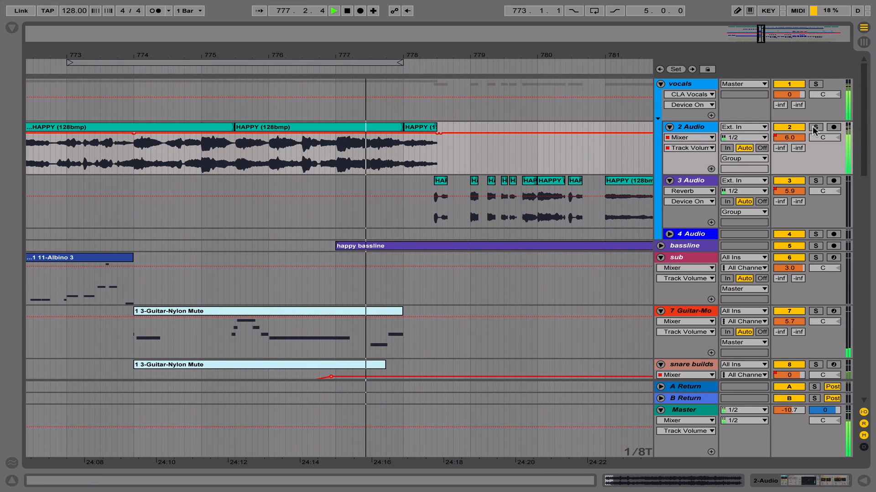
left_click(815, 84)
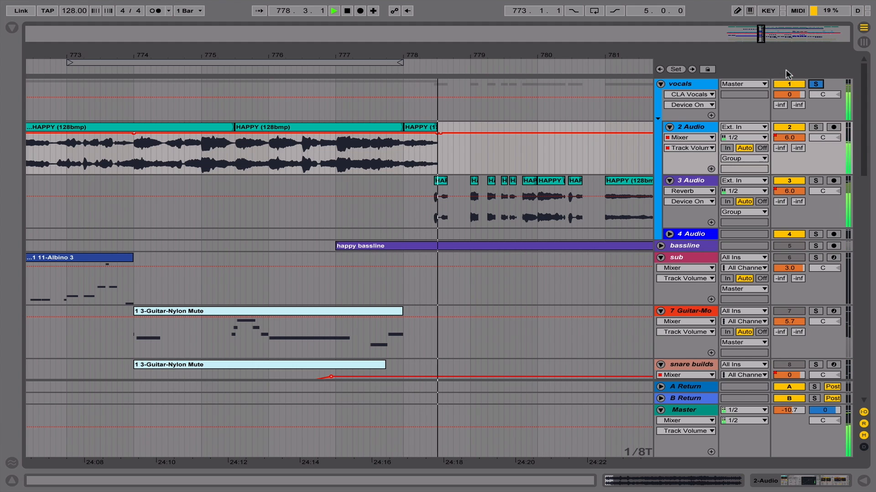
left_click_drag(762, 38, 764, 41)
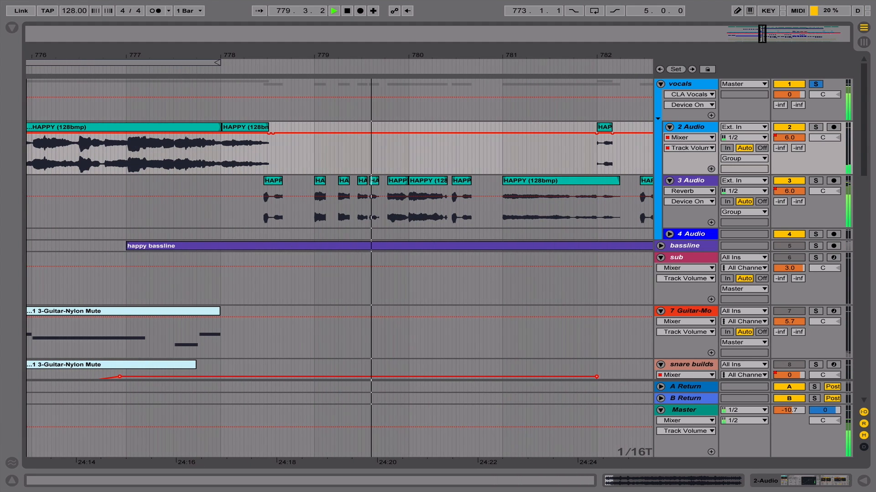
left_click(690, 179)
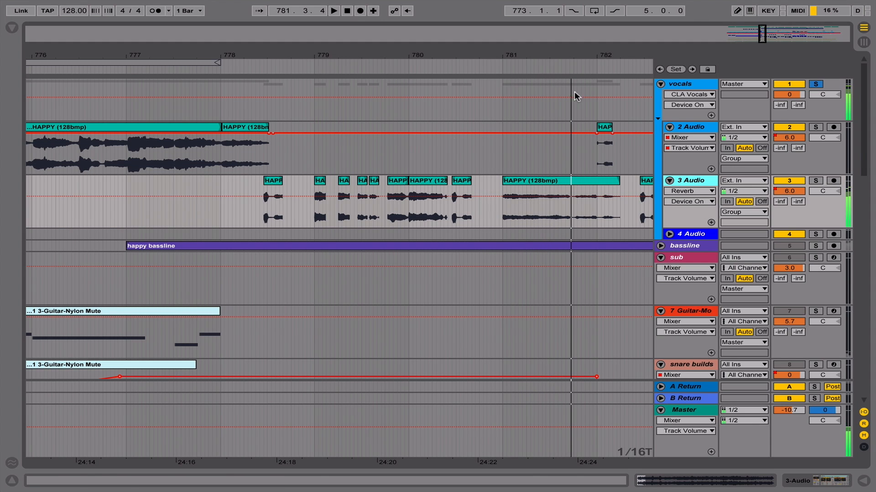
- Try extending the first HAPPY clip on 3 Audio over the chopped clips to about bar 782 and play it
left_click_drag(281, 180, 364, 180)
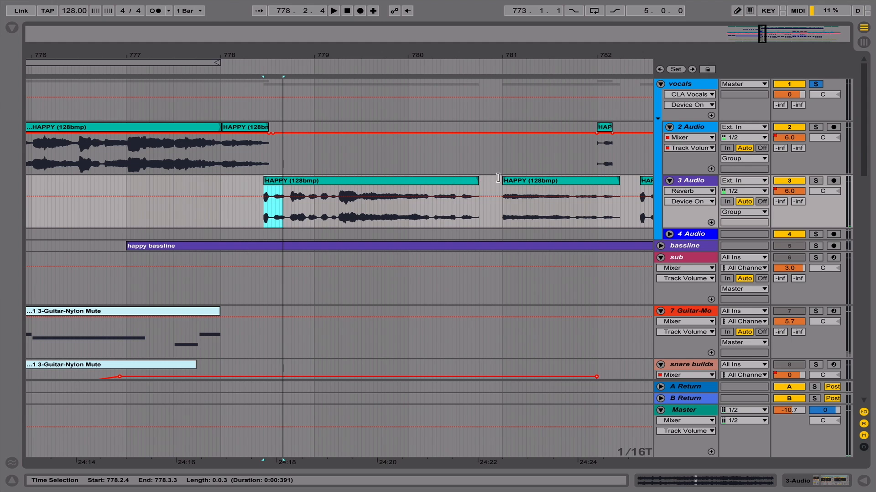
left_click_drag(498, 178, 592, 178)
left_click(278, 69)
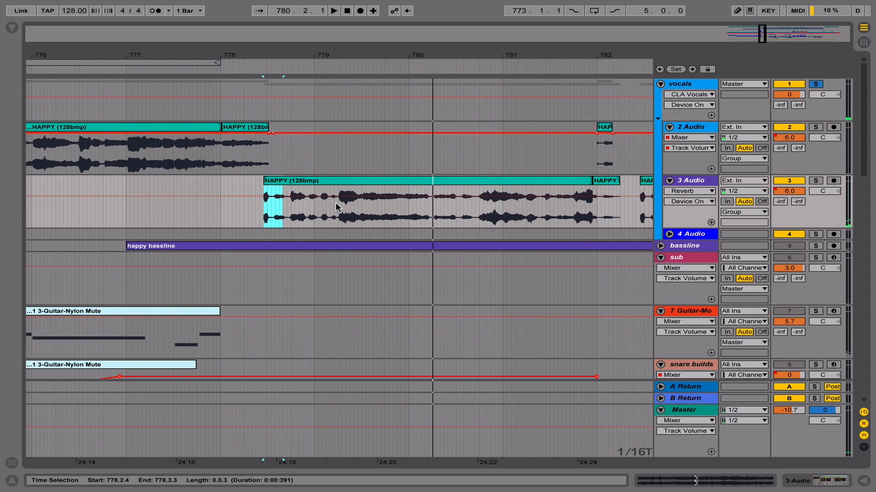
- Undo the clip extension on 3 Audio and replay the chopped vocals from about bar 778
key("super+z")
left_click(268, 62)
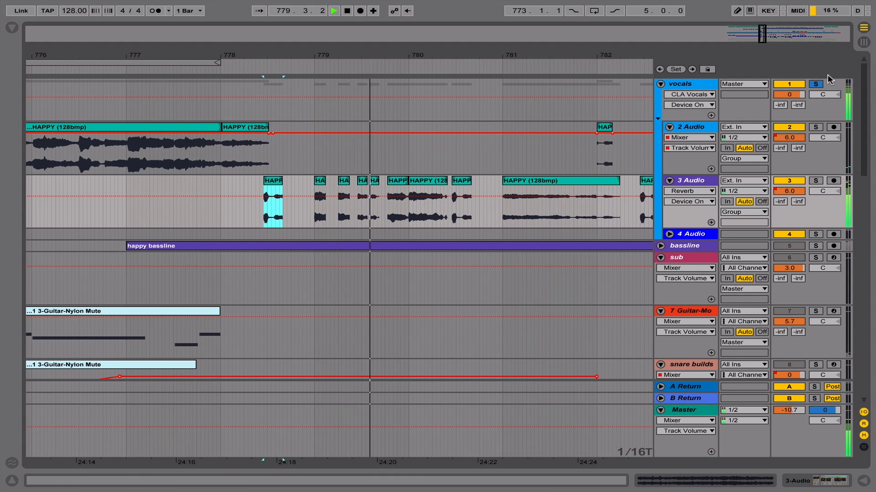
key("space")
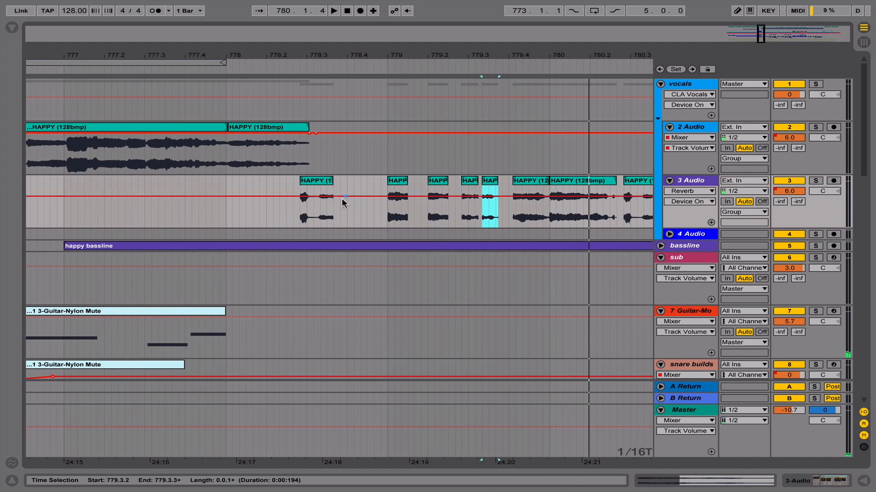
- Solo 3 Audio and play its chopped vocal clips around bar 778.3
left_click(817, 182)
key("space")
key("space")
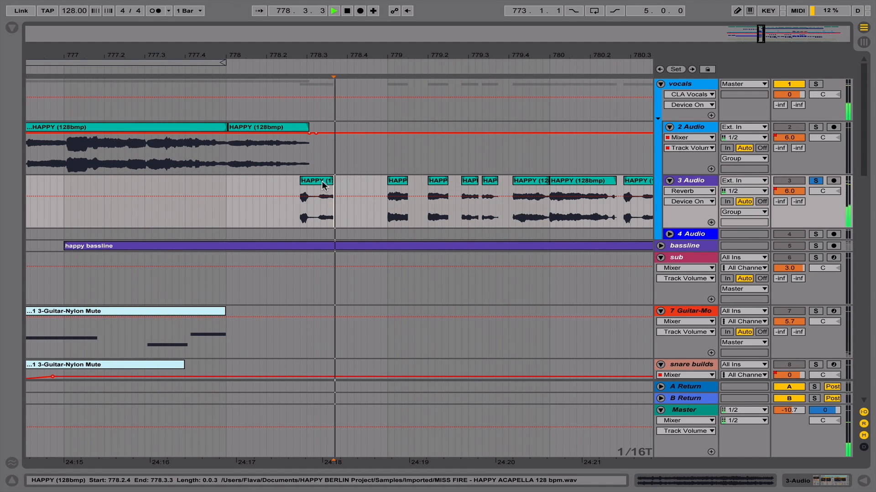
- Play the first HAPPY vocal chop on 3 Audio at about bar 778.2 and consolidate it into its own clip
left_click(321, 183)
key("space")
double_click(319, 183)
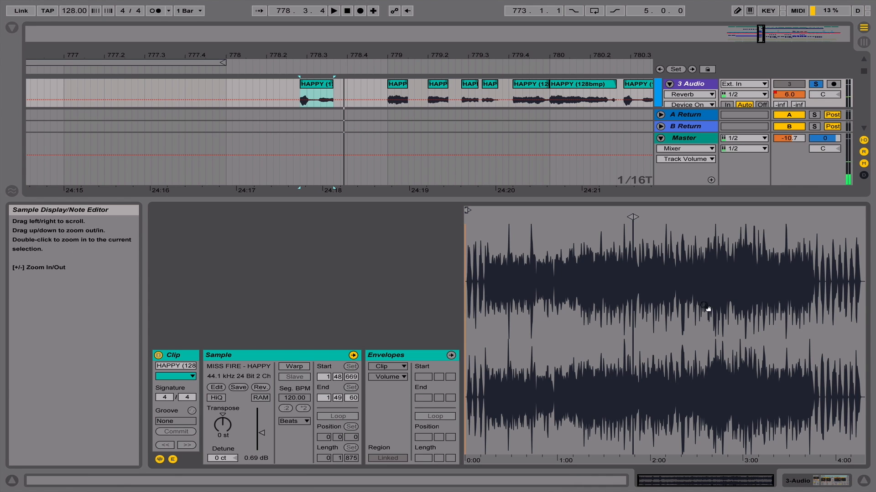
left_click(863, 481)
right_click(312, 81)
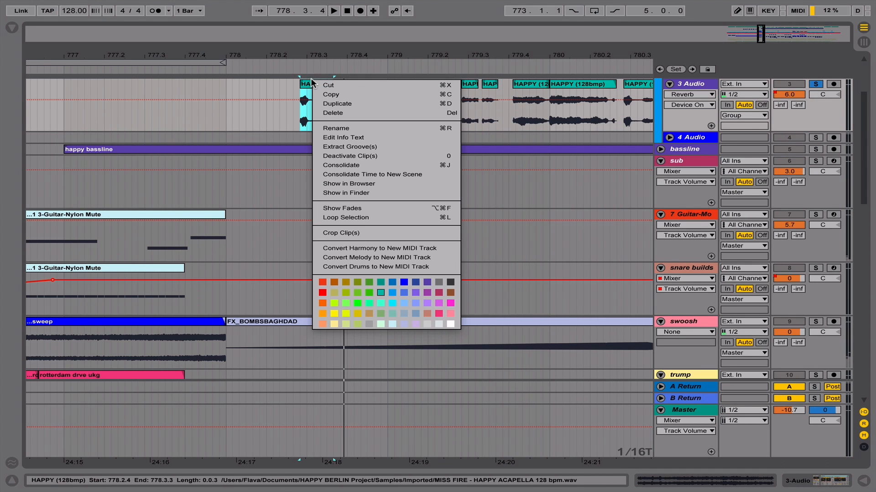
left_click(341, 165)
- Open the consolidated vocal chop, set its warp mode to Complex, and play it
double_click(314, 87)
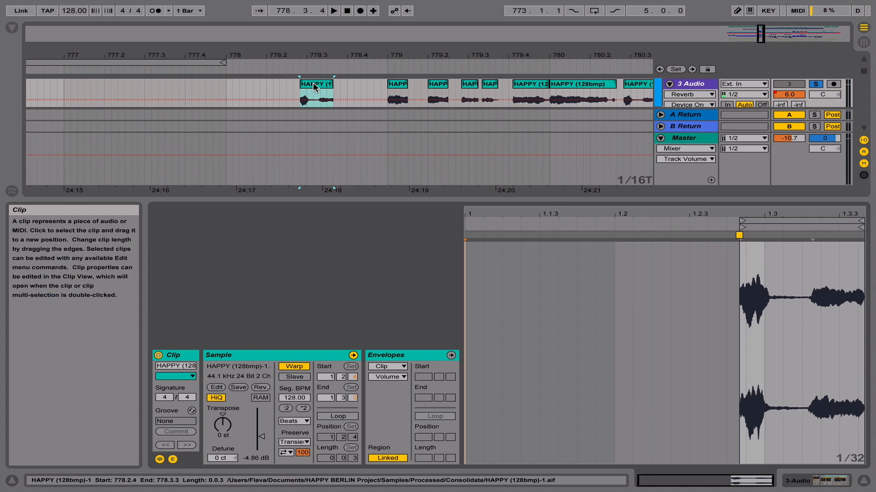
left_click(294, 421)
left_click(302, 464)
key("space")
key("space")
left_click(508, 275)
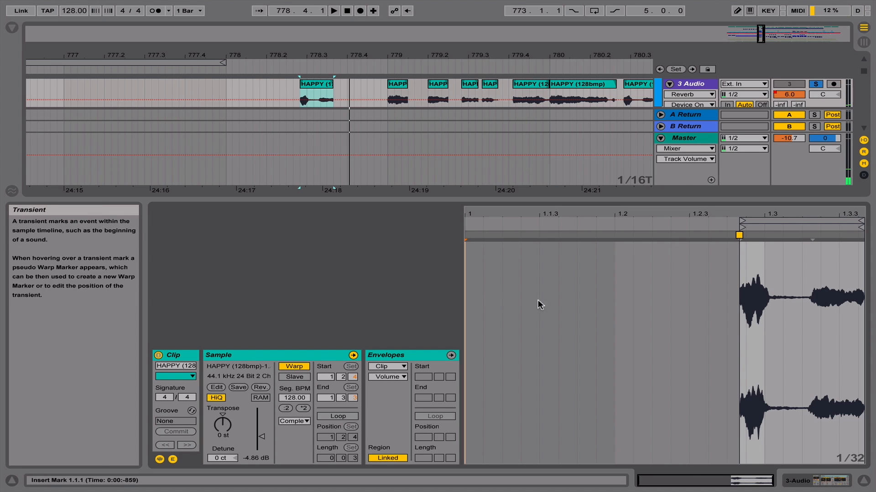
- Try higher and lower Seg. BPM values on the vocal chop, ending at 150.00, and replay it after the changes
left_click_drag(299, 398, 299, 338)
key("space")
key("space")
left_click_drag(297, 397, 297, 448)
key("space")
key("space")
key("space")
left_click_drag(224, 424, 224, 421)
key("space")
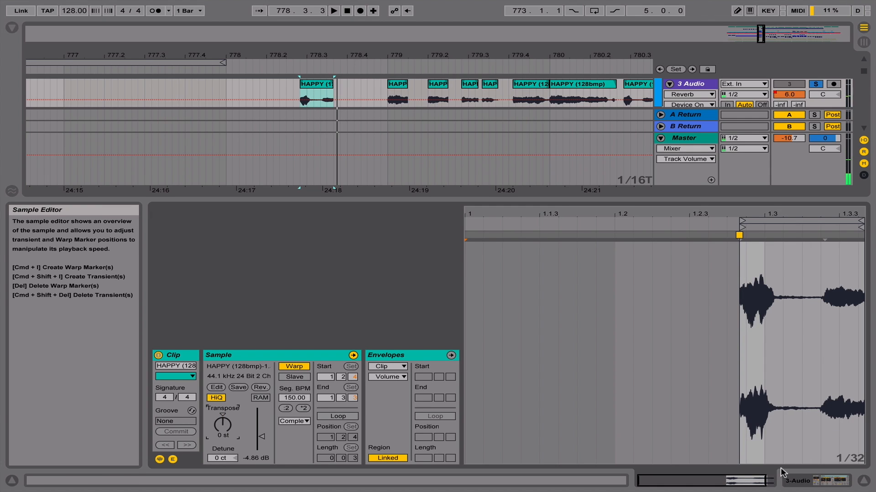
- Shorten the vocal chop to its first syllable by moving its end, and crop the sample to that range
left_click_drag(861, 227, 780, 226)
right_click(770, 251)
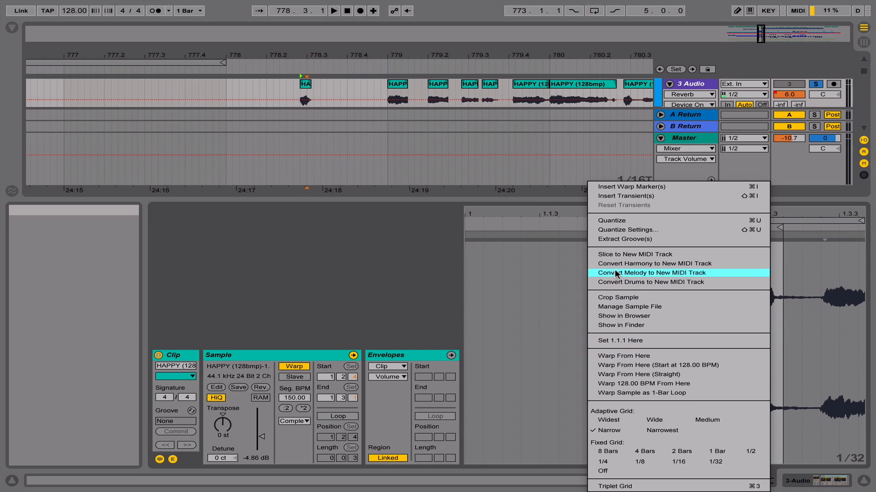
left_click(621, 297)
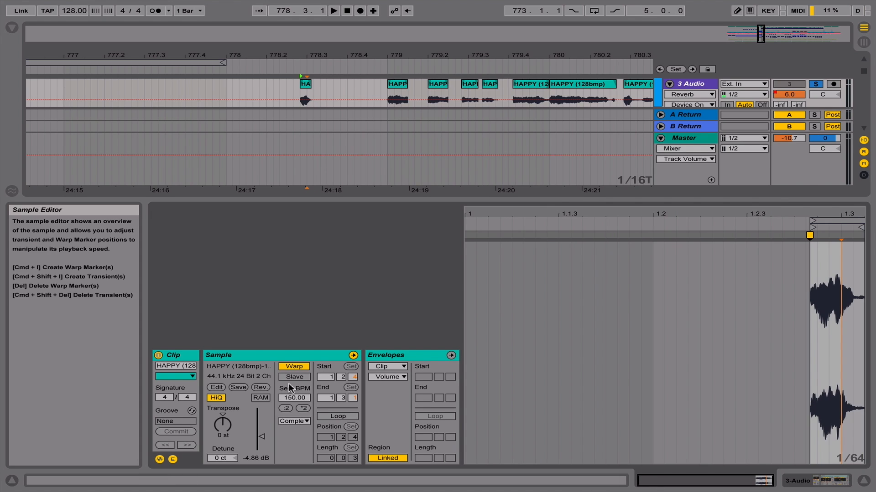
- Raise the cropped chop's Seg. BPM, double it to reach 682.00, and play the stretched vocal
key("space")
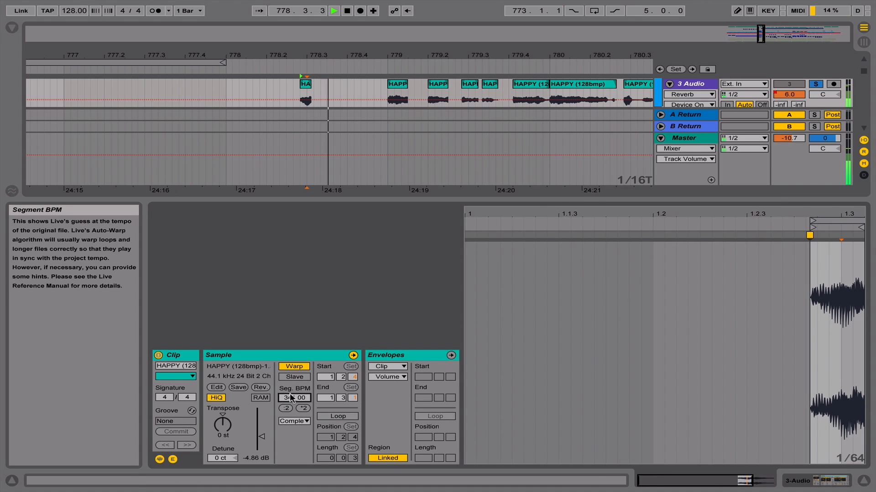
left_click(303, 409)
key("space")
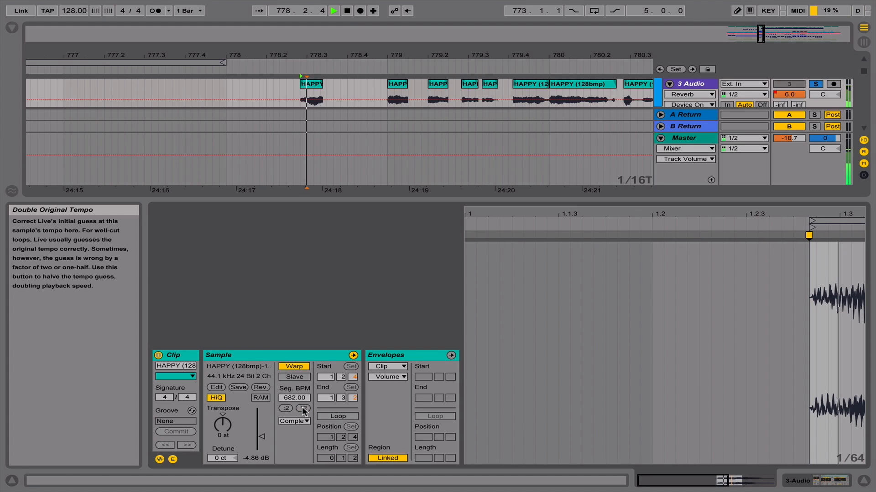
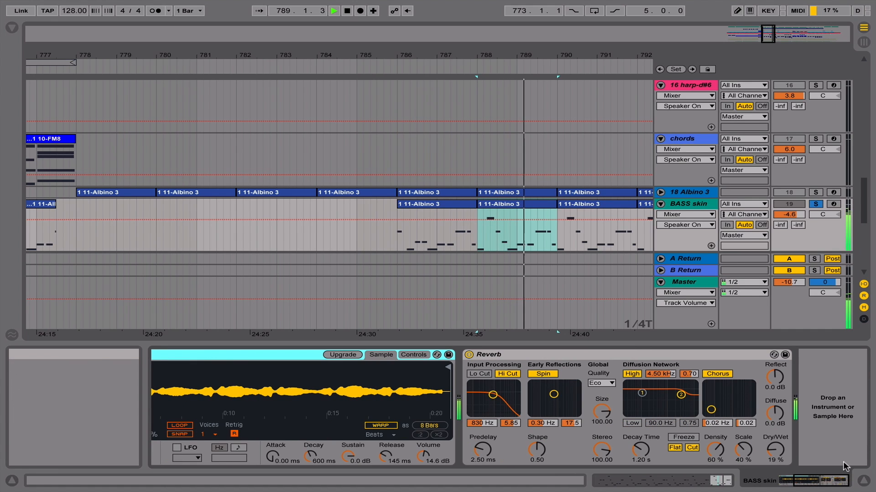
- Unsolo BASS skin, reactivate the neighbouring tracks including 18 Albino 3, and hide the device view while the full mix plays
left_click(815, 204)
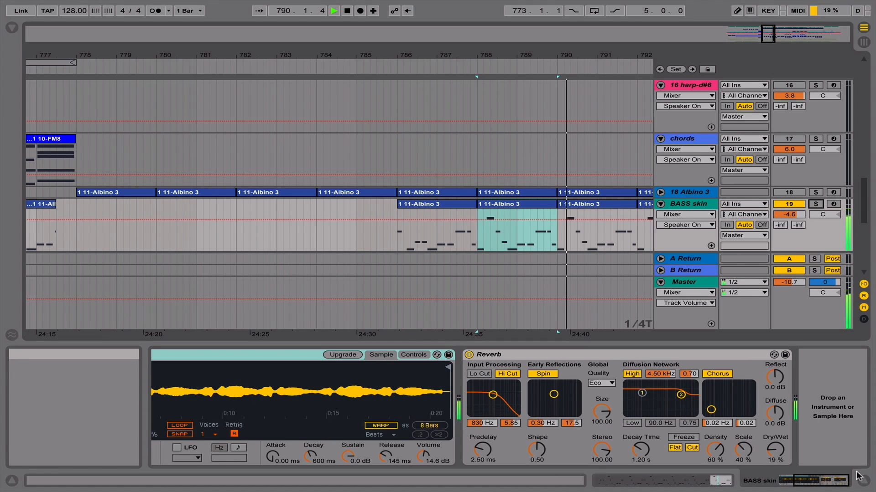
left_click(781, 193)
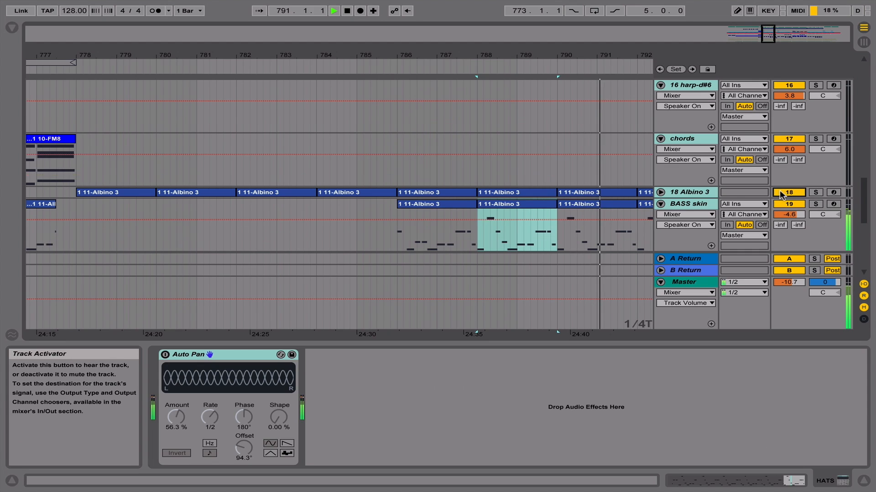
left_click(591, 175)
left_click(863, 481)
scroll(543, 279, "down", 5)
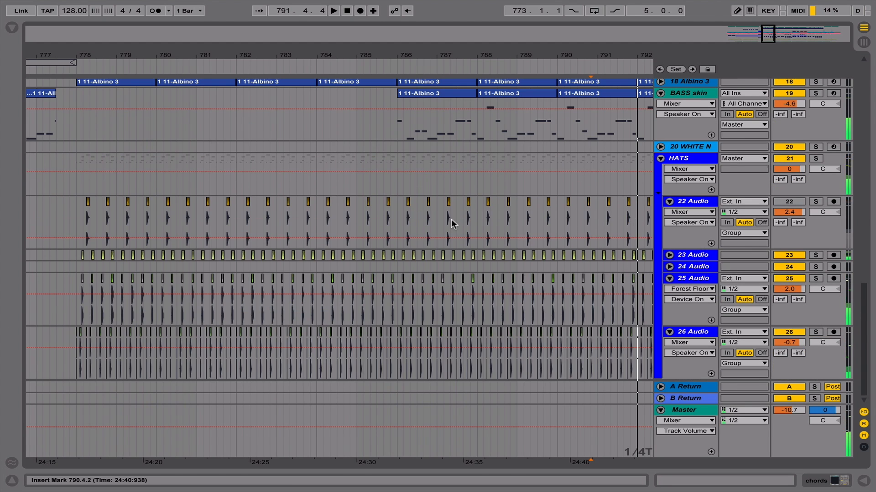
- Solo the bells track and play its clip from bar 786
scroll(450, 228, "up", 8)
left_click(429, 230)
left_click(816, 204)
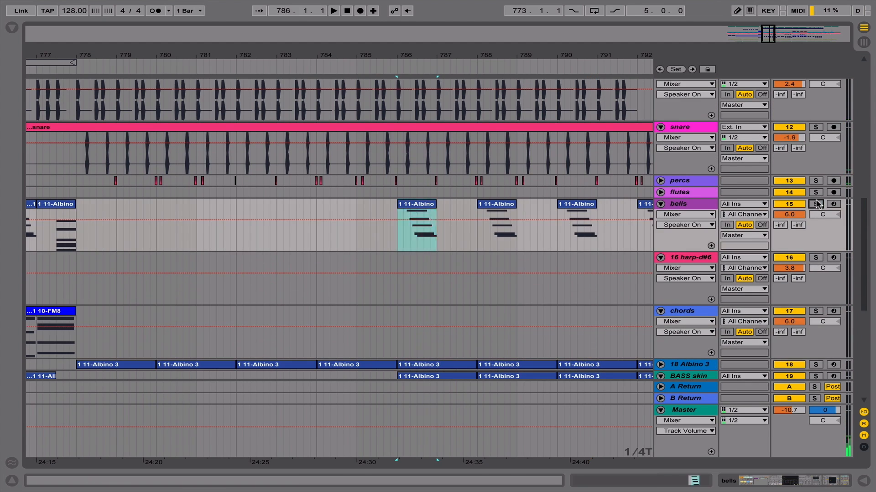
key("space")
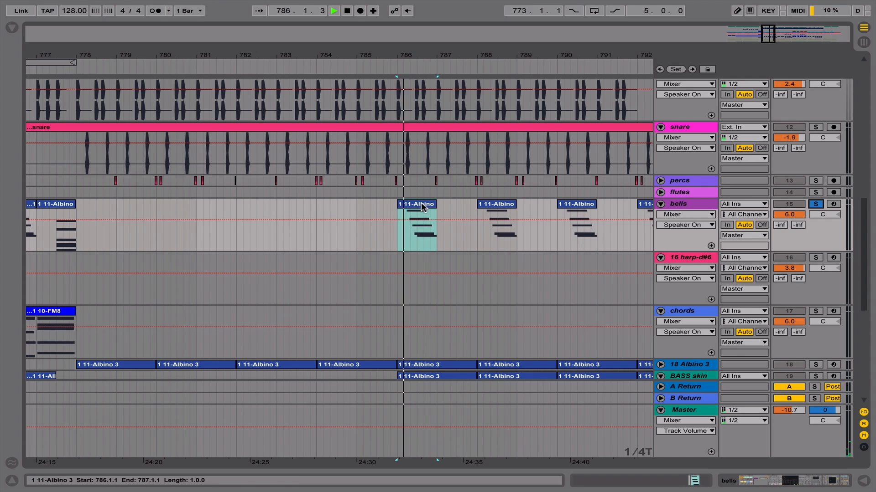
- Unsolo the bells and listen to them in the full mix from about bar 787 to 789
left_click(815, 205)
left_click_drag(768, 35, 768, 26)
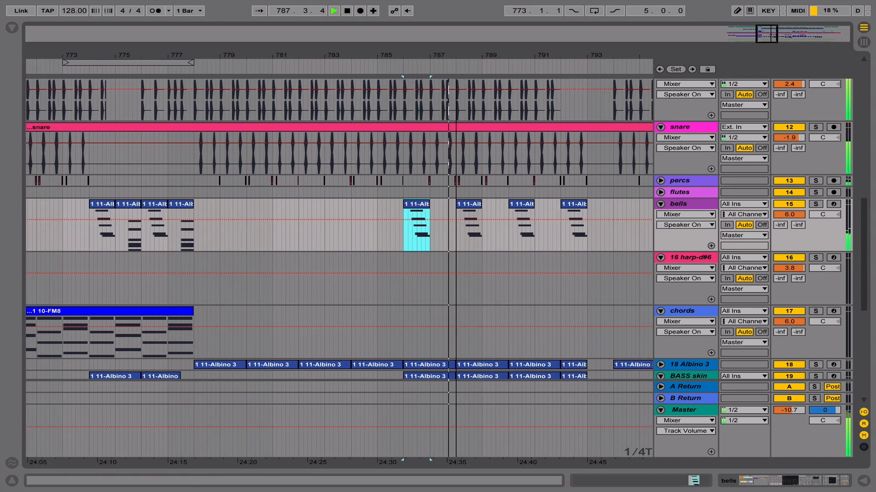
left_click(678, 204)
scroll(670, 289, "up", 2)
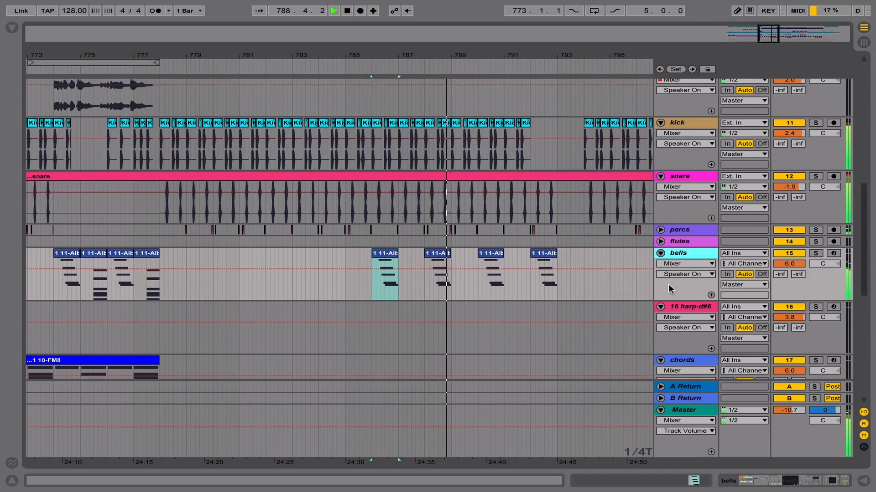
scroll(670, 288, "down", 6)
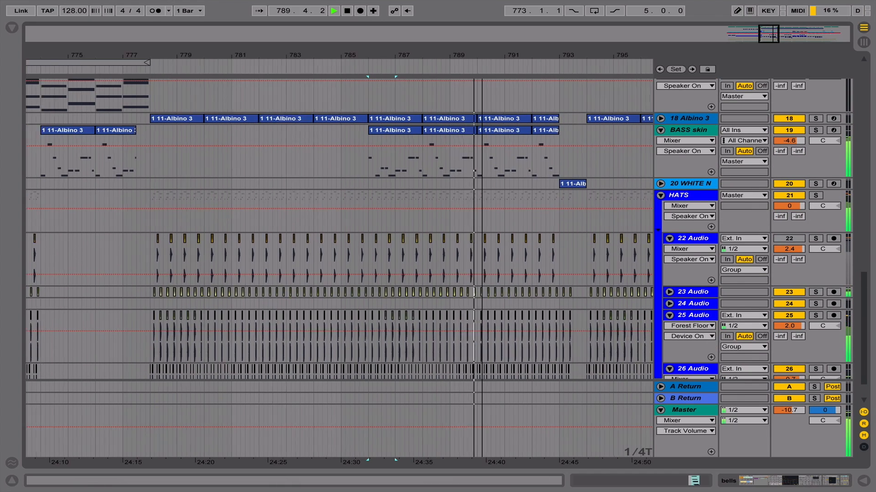
- Look over the bells and bass clips around bars 786 to 793, and fold the HATS group
left_click_drag(769, 35, 772, 42)
scroll(525, 221, "up", 8)
scroll(523, 232, "down", 3)
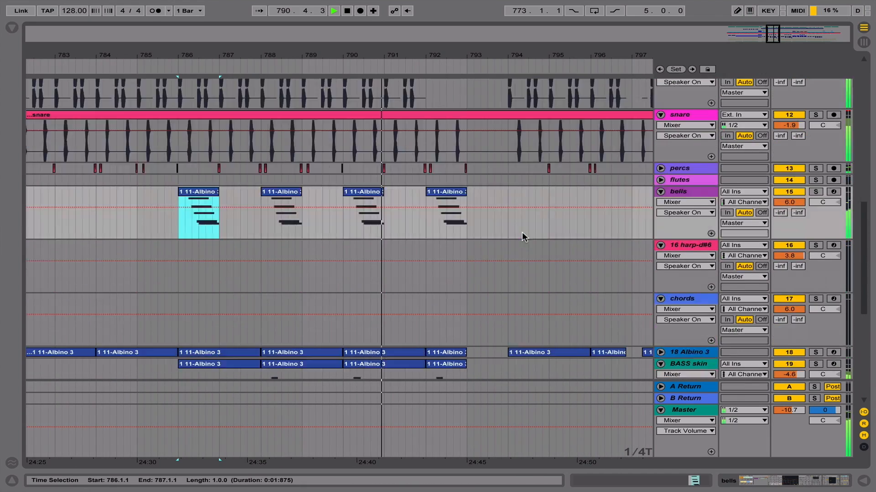
scroll(523, 232, "down", 5)
left_click(660, 233)
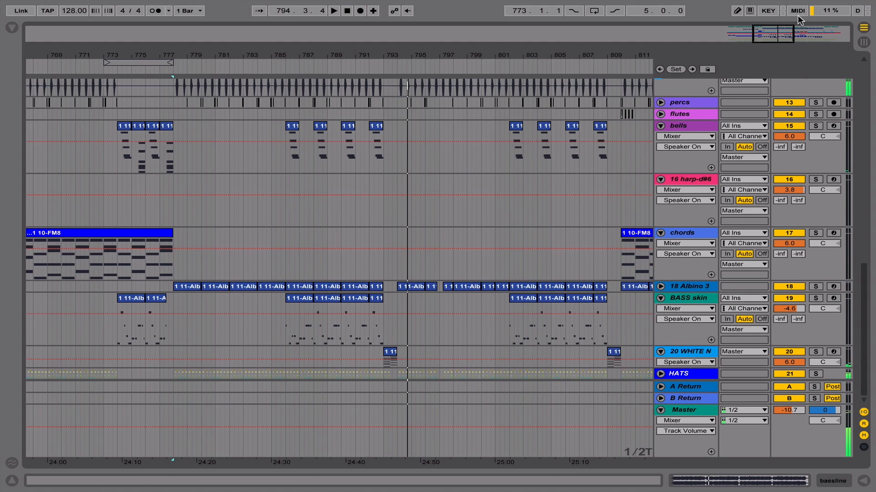
- Play the full mix from about bar 805 toward the chords section starting at bar 810
left_click_drag(788, 33, 801, 33)
scroll(388, 257, "up", 3)
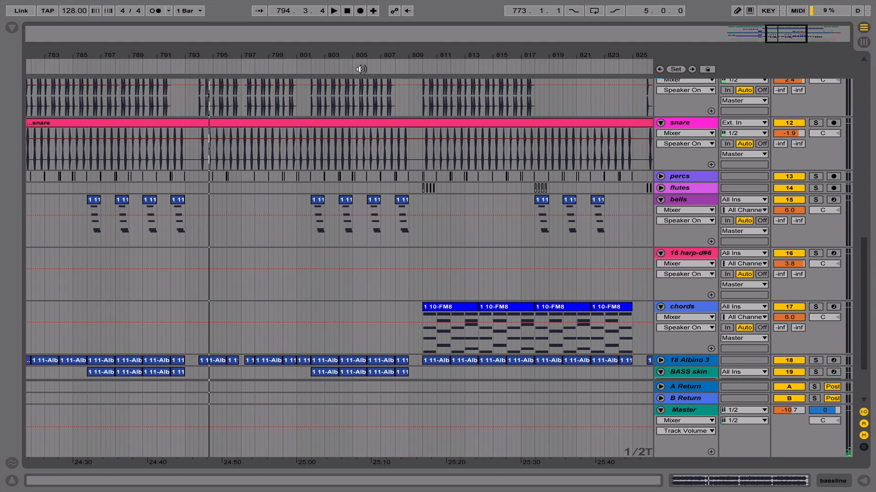
scroll(400, 243, "down", 3)
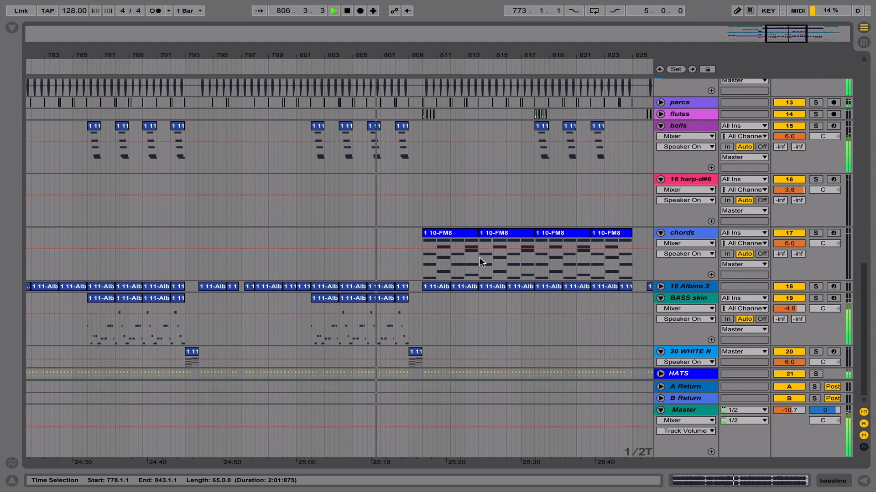
left_click_drag(795, 38, 795, 78)
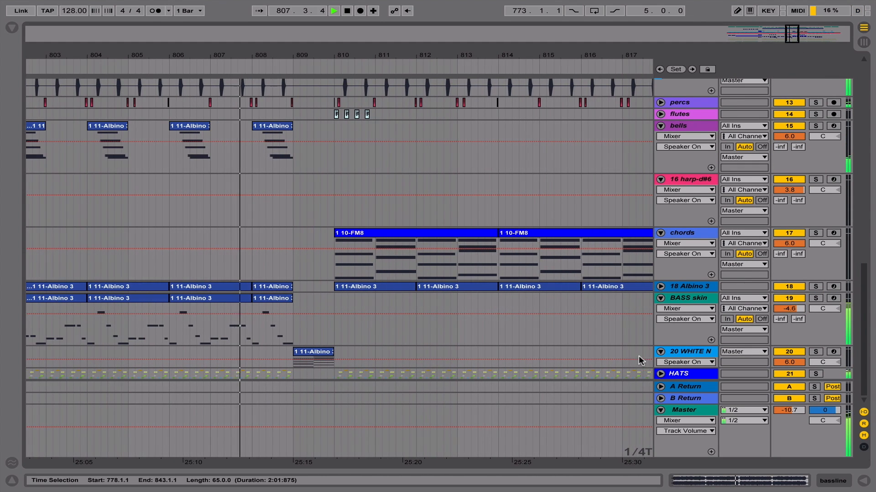
- Unfold the HATS group and look through the tracks that play from bar 810 to 812
left_click(660, 374)
scroll(515, 328, "down", 3)
scroll(518, 326, "up", 10)
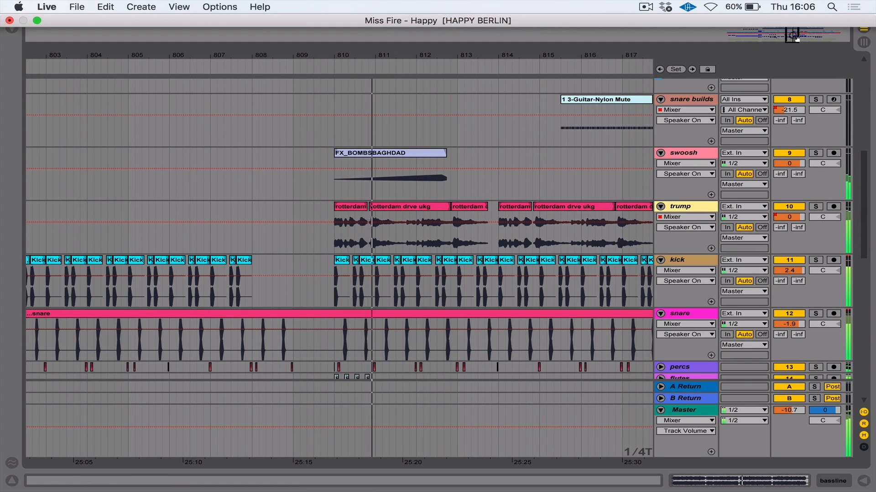
scroll(365, 184, "down", 4)
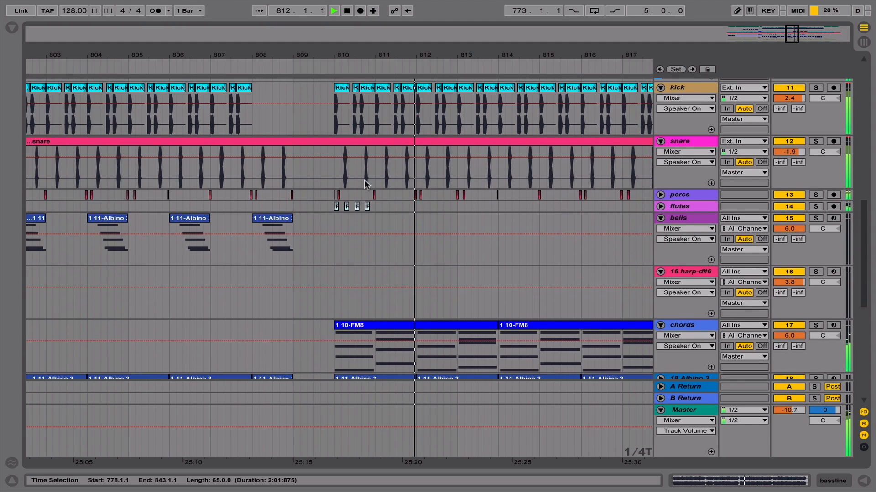
scroll(368, 190, "up", 5)
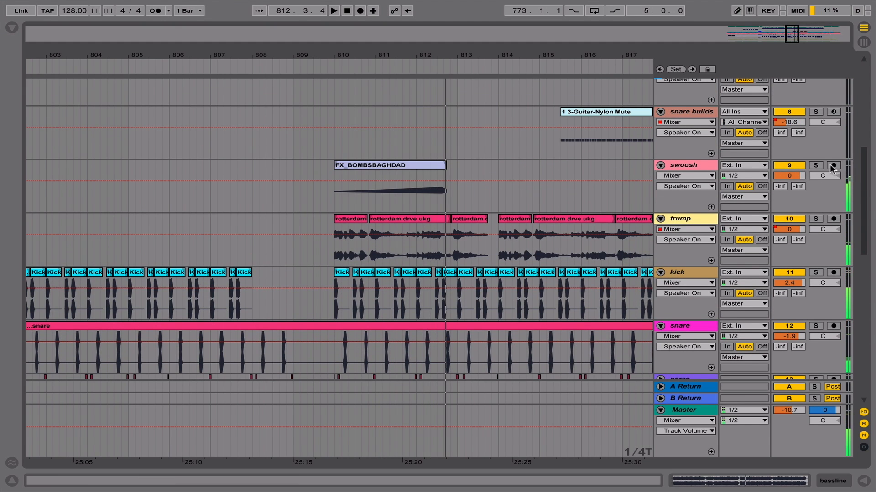
- Solo the swoosh track, play its FX_BOMBSBAGHDAD clip from bar 810, and show its Ping Pong delay
left_click(816, 166)
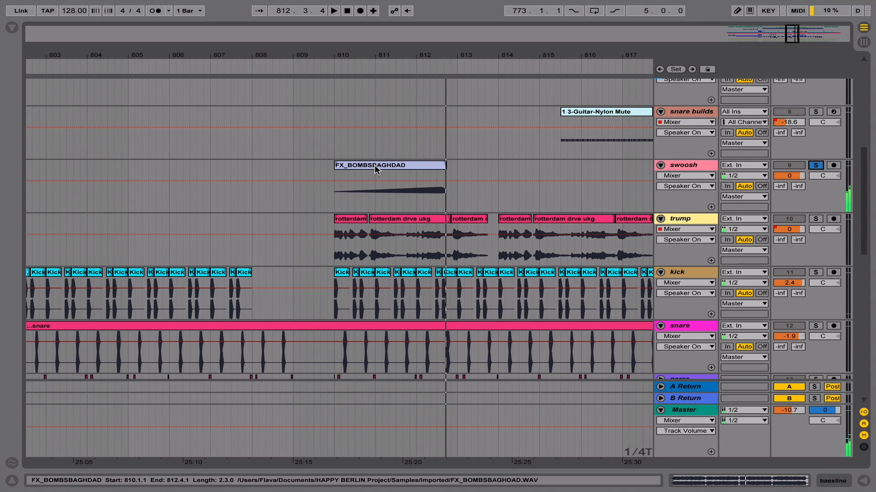
left_click(346, 164)
key("space")
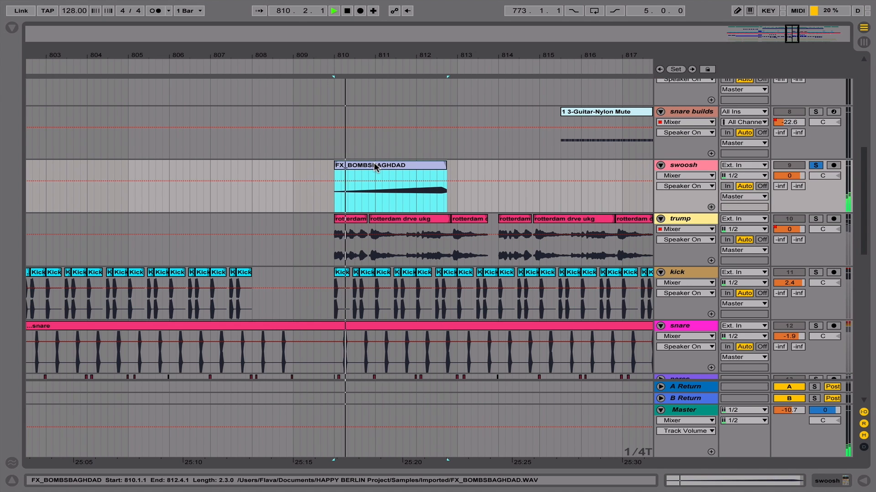
key("space")
left_click(823, 482)
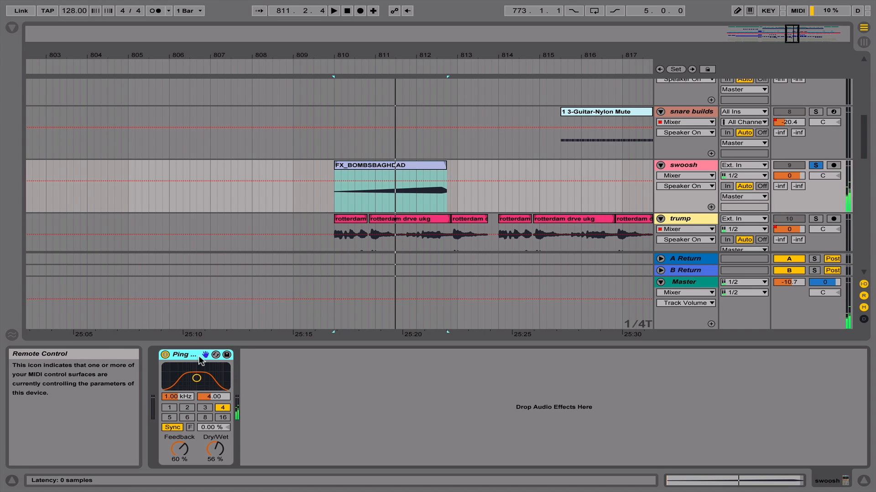
- Toggle the reverse setting of the FX_BOMBSBAGHDAD sample, play it, and turn off its warping
double_click(397, 165)
left_click(259, 387)
key("space")
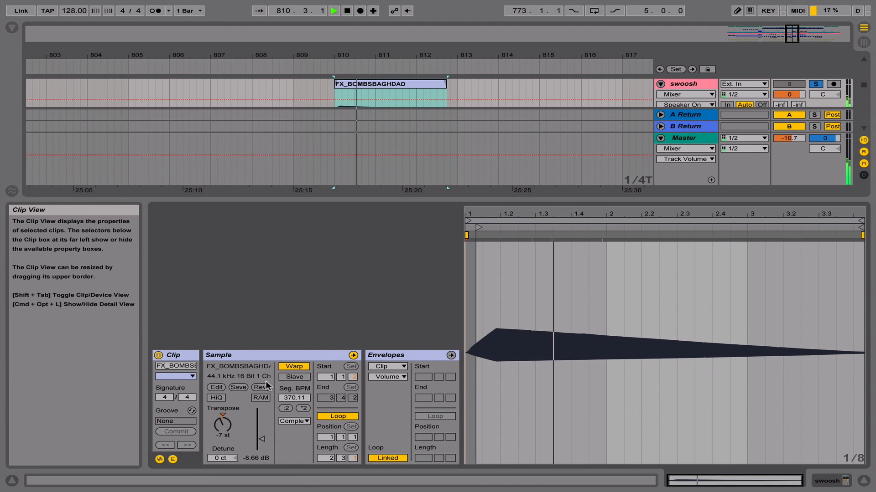
left_click(289, 368)
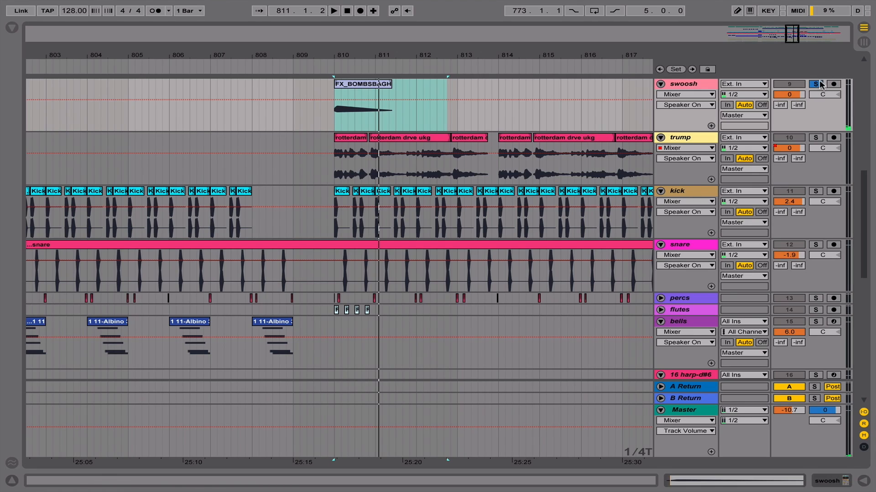
- Solo the flutes track, open its first FT_FLUTERIFF10 clip at bar 810, and turn off its warping
scroll(820, 85, "down", 10)
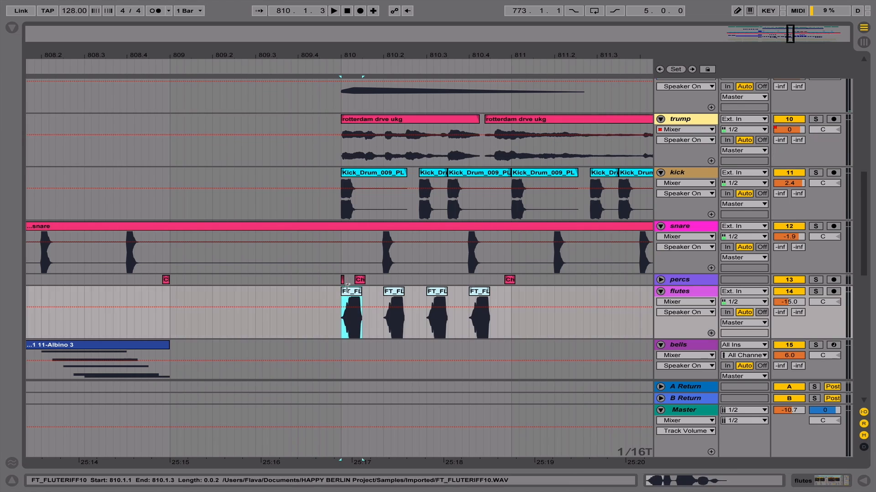
left_click(815, 291)
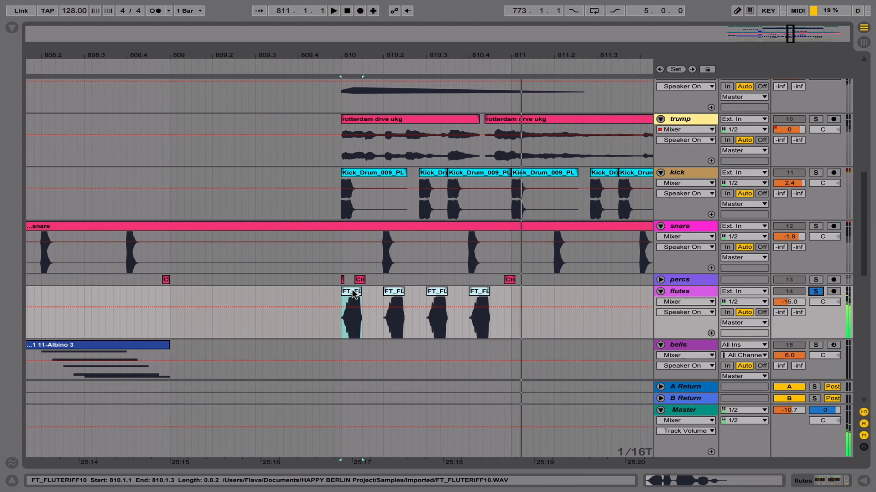
double_click(354, 294)
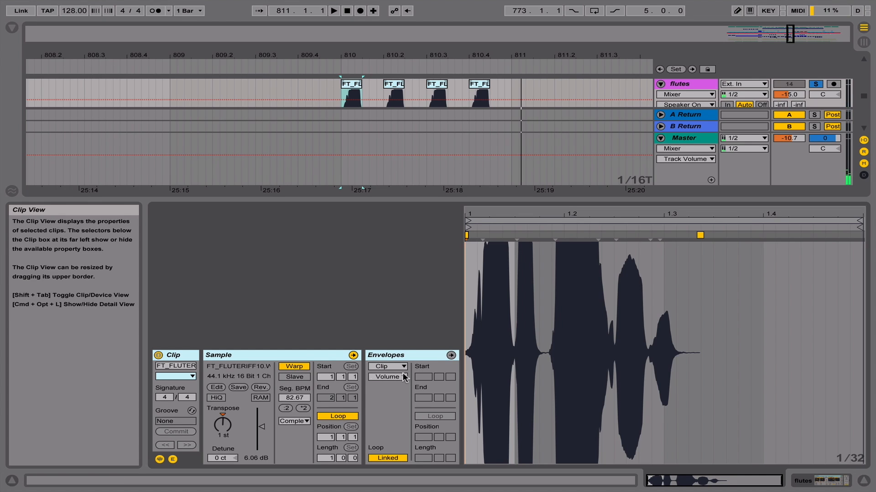
left_click(294, 366)
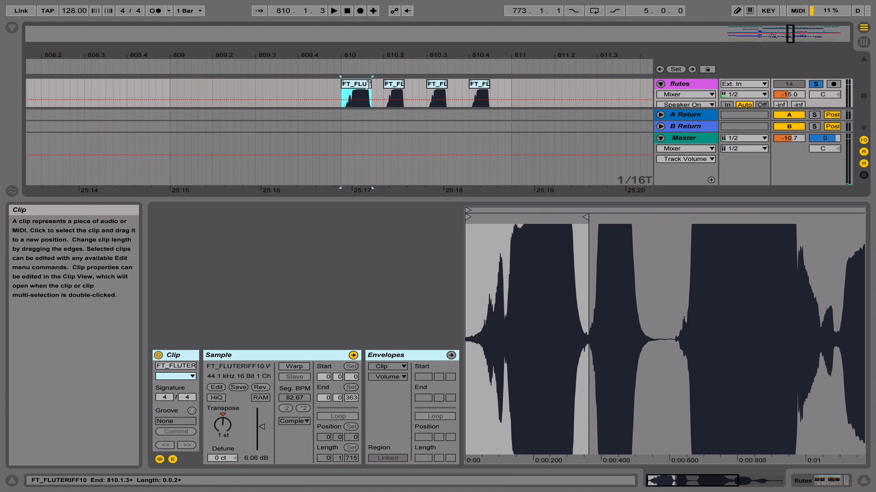
- Extend the first unwarped FT_FLUTERIFF10 clip across the other three flute clips, play it, and undo back to the short warped clip
left_click_drag(372, 84, 489, 84)
key("space")
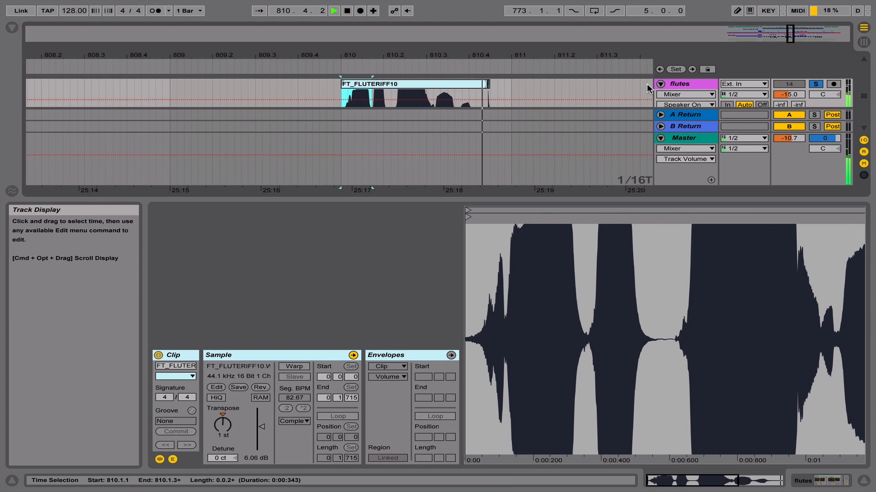
key("super+z")
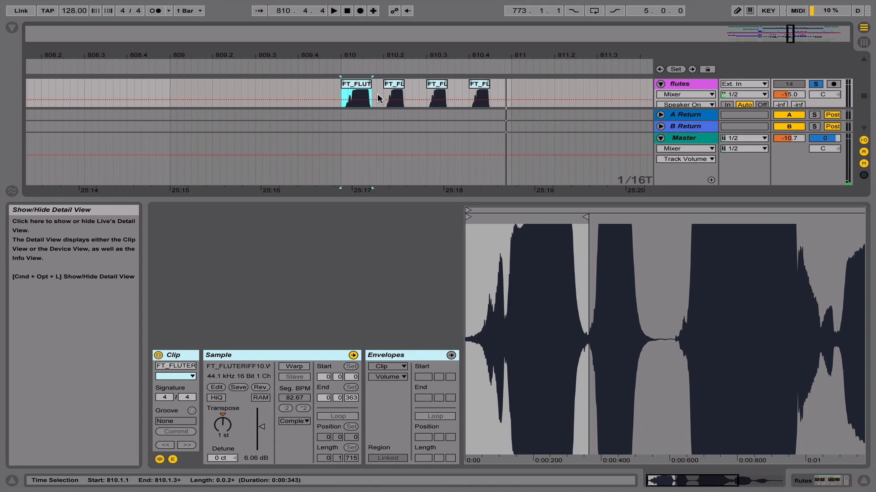
key("super+z")
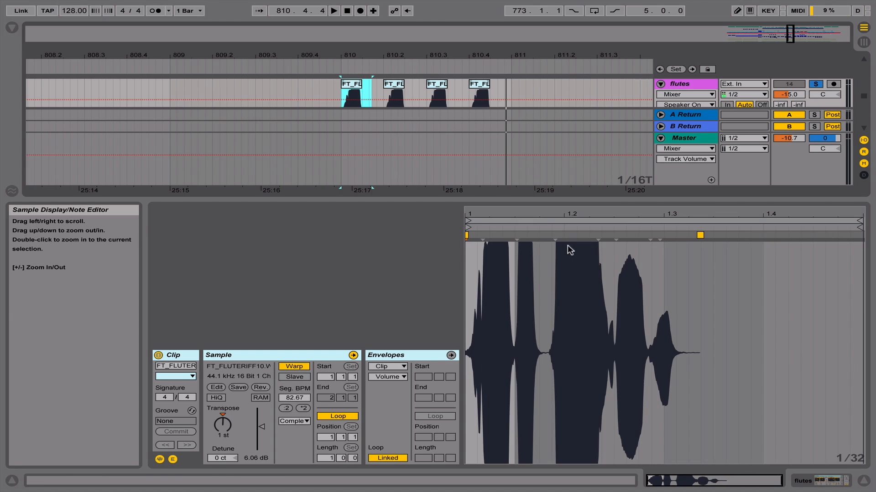
- Select the first flute clip at bar 810, enlarge the arrangement area, and play the soloed flutes
left_click(360, 106)
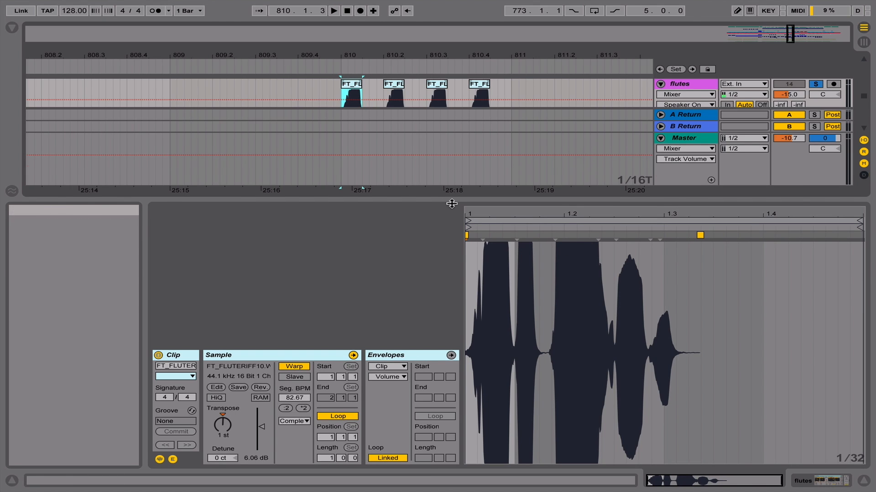
left_click_drag(451, 204, 466, 264)
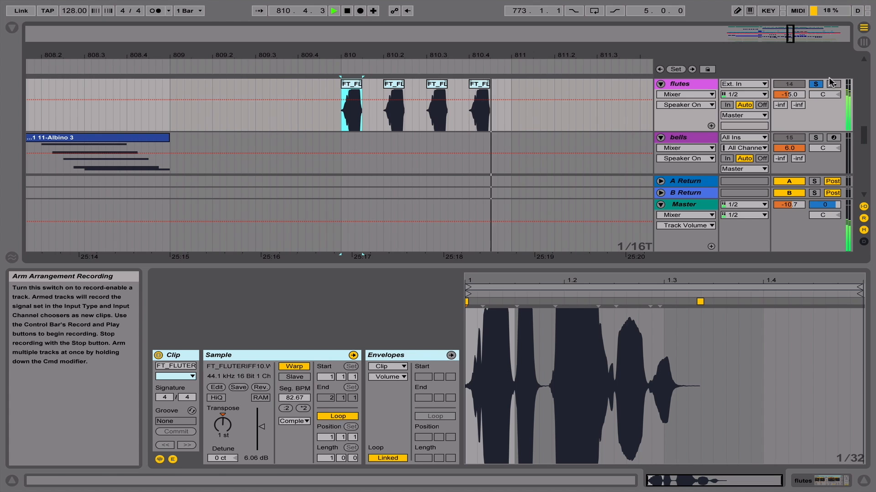
key("space")
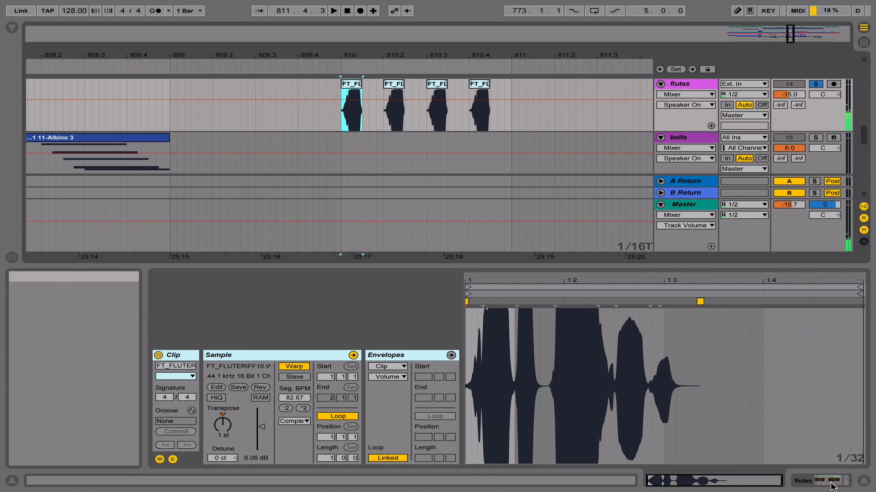
- Show the Reverb and Utility devices of the flutes track and list the audio effects in the browser
left_click(841, 479)
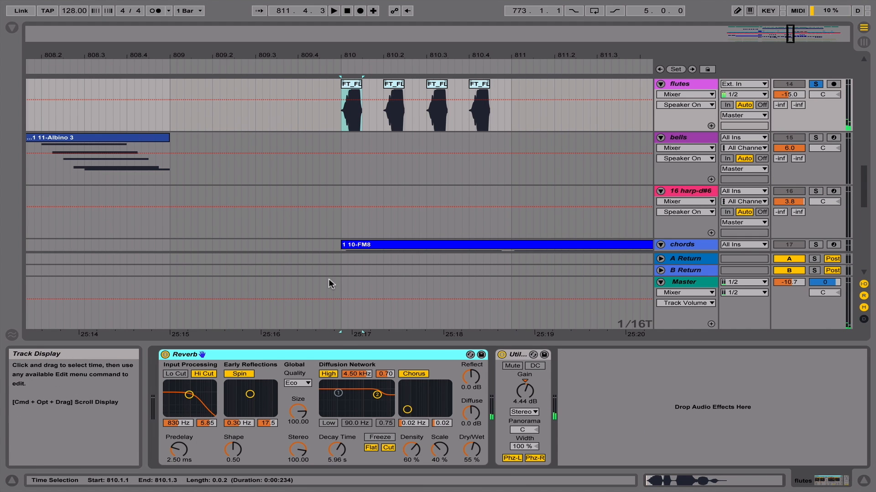
left_click(516, 355)
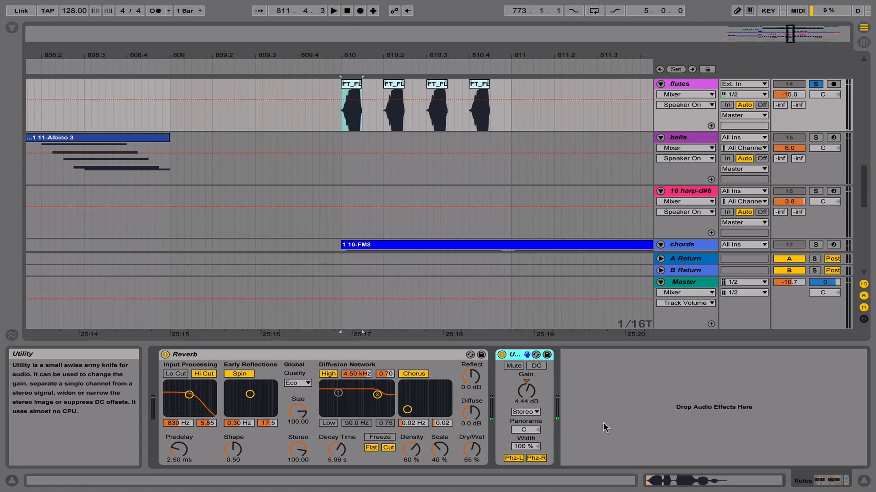
double_click(515, 355)
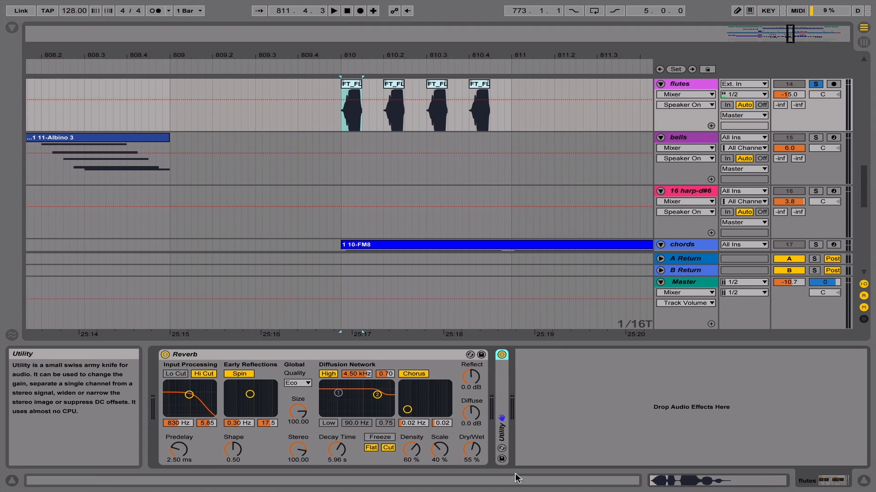
double_click(501, 392)
left_click(12, 28)
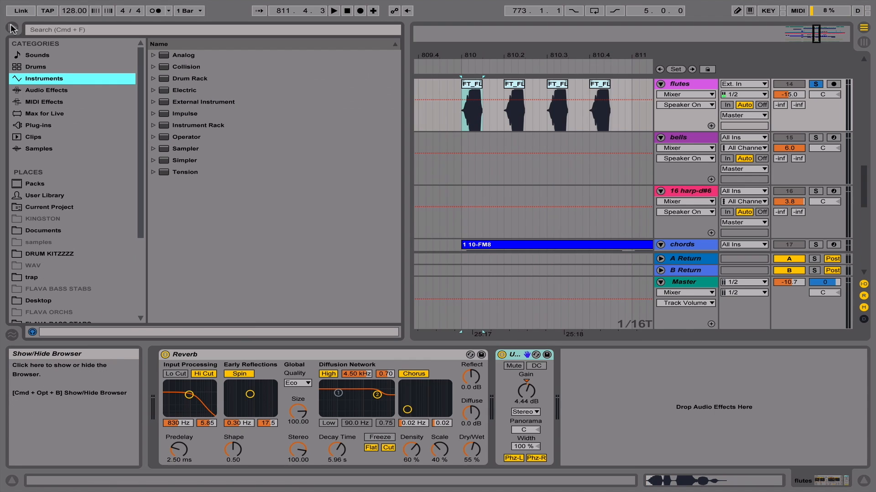
left_click(55, 91)
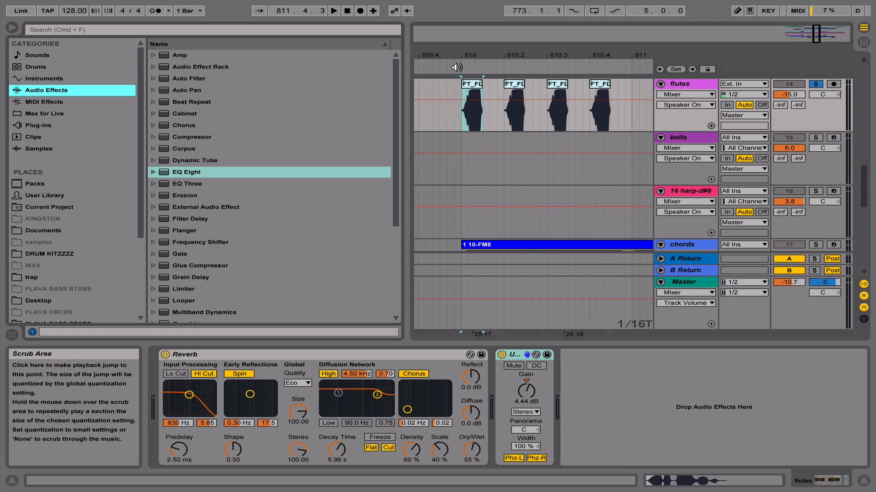
- Play the flutes from bar 810 soloed and again in the full mix, and hide the device view and browser
left_click(456, 67)
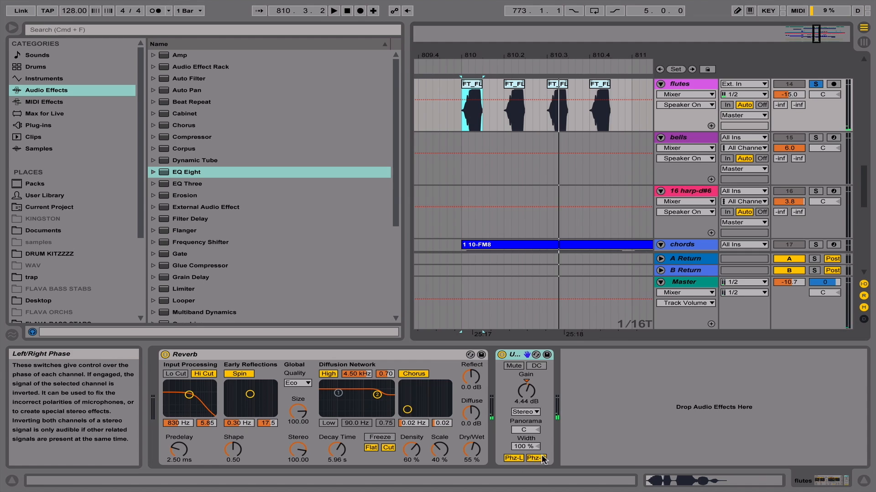
left_click(817, 83)
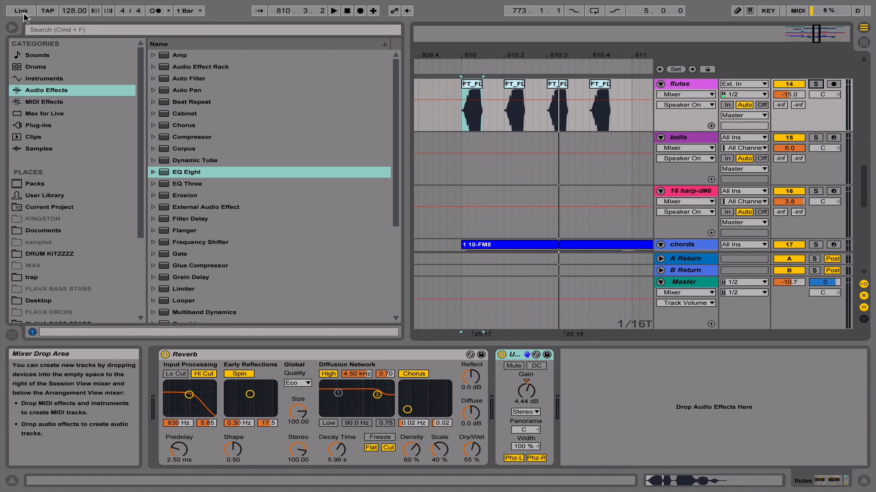
left_click(459, 68)
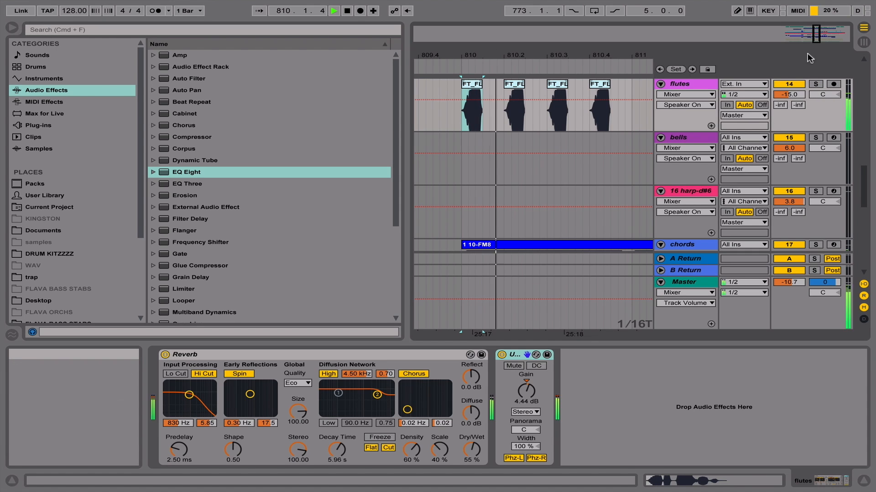
key("minus")
key("minus")
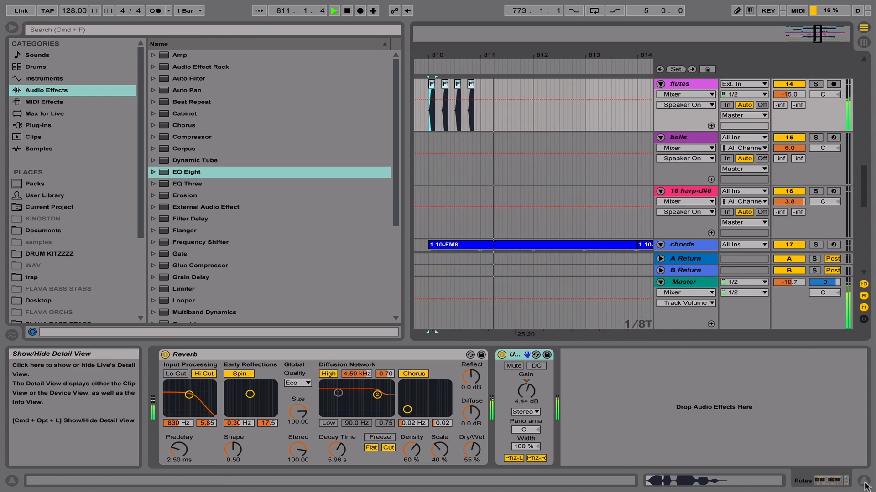
left_click(863, 481)
left_click(12, 28)
scroll(395, 179, "up", 5)
scroll(395, 182, "up", 8)
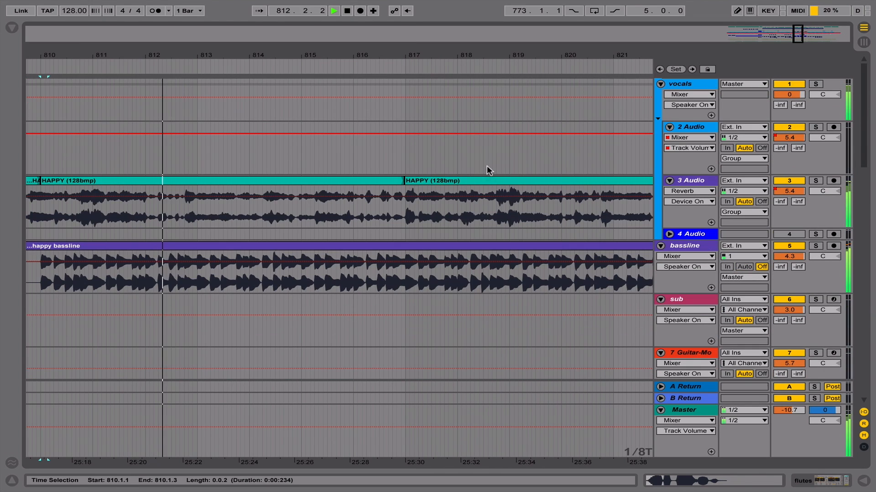
- Solo the HATS group, select its 22 Audio track, and play the hats from about bar 817
left_click_drag(799, 36, 795, 16)
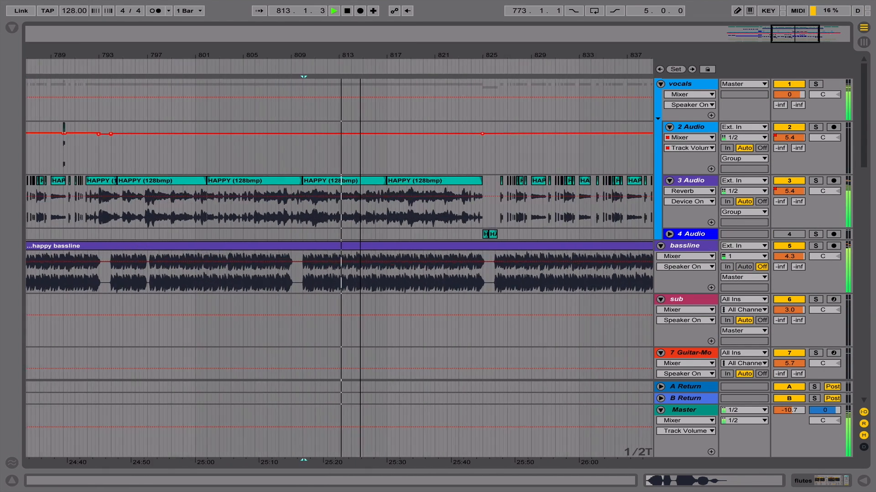
scroll(585, 165, "down", 8)
scroll(586, 165, "down", 10)
left_click(668, 163)
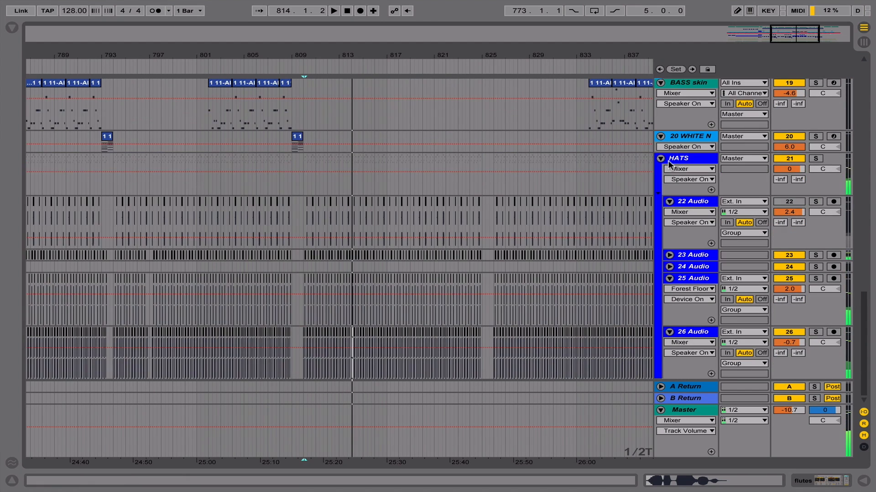
left_click(700, 158)
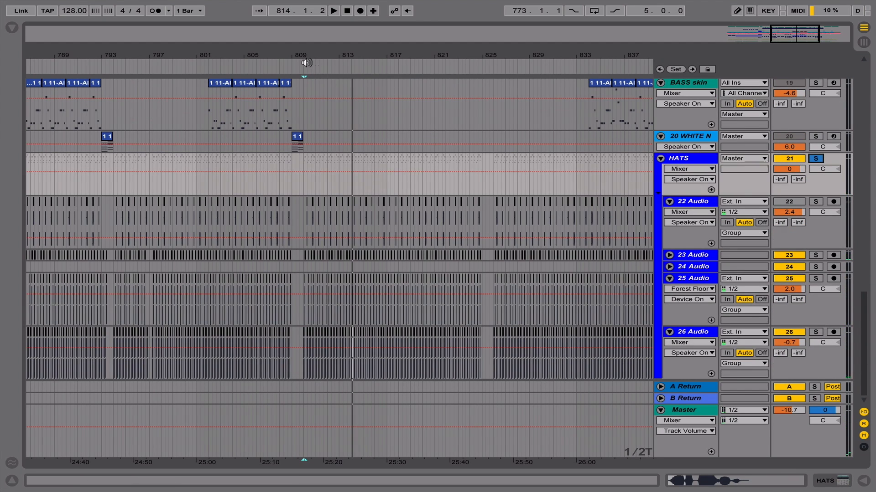
left_click(689, 203)
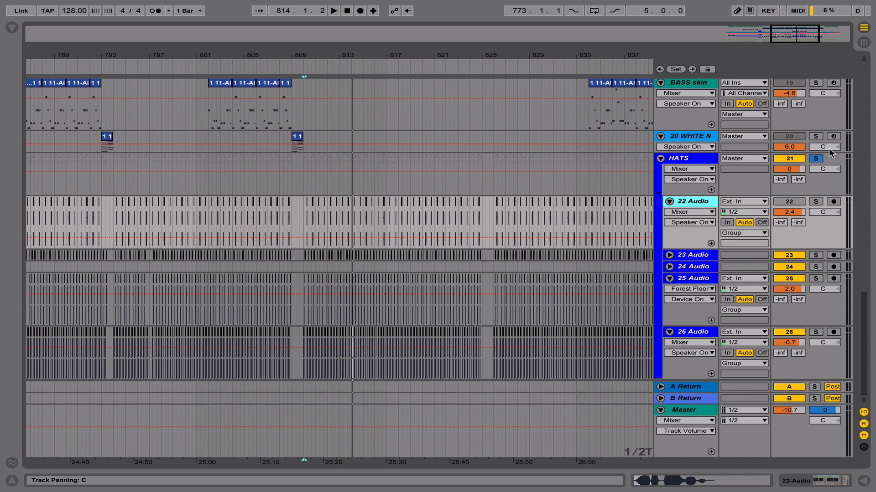
left_click(387, 73)
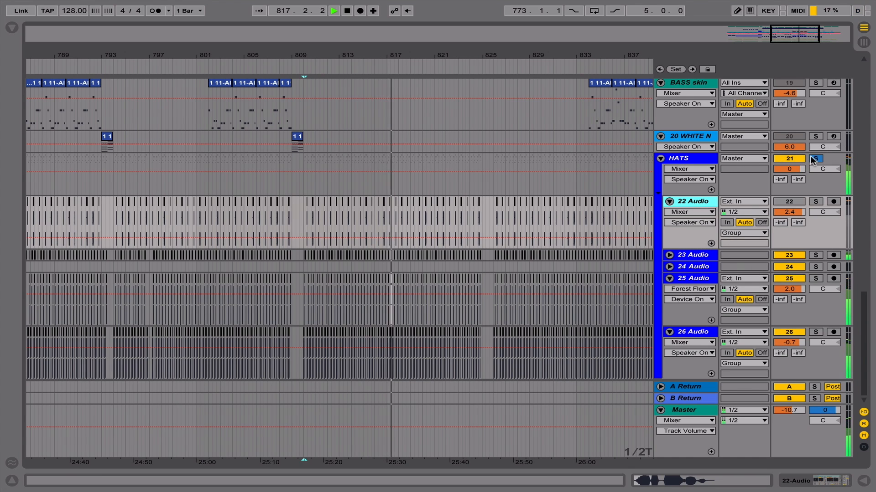
- Solo the 23 Audio and 25 Audio hat tracks one after the other during playback
left_click(815, 255)
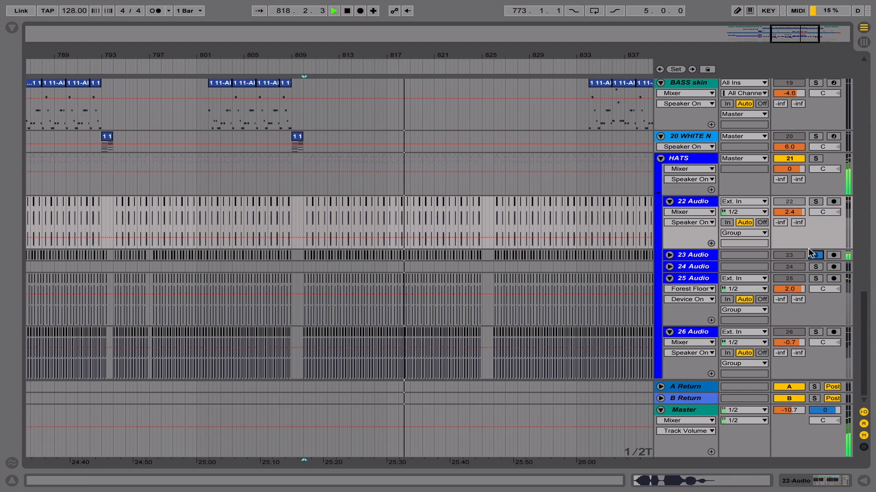
left_click(815, 278)
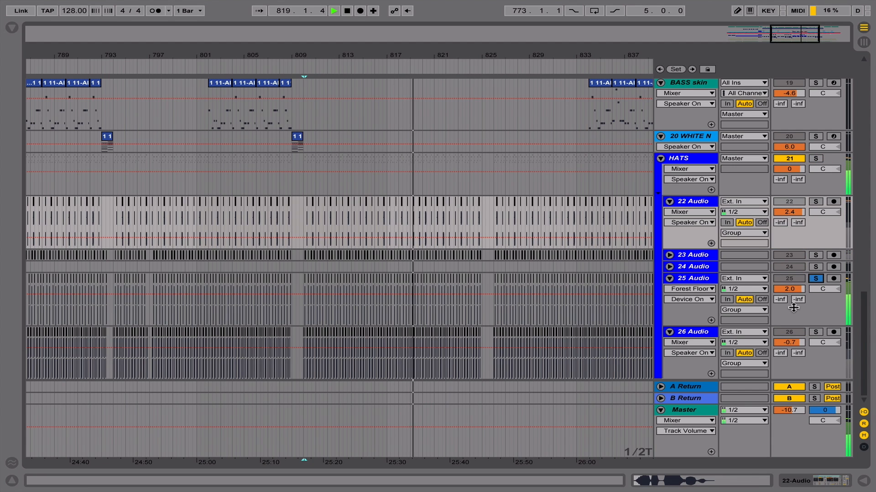
left_click(705, 279)
key("space")
- Play the soloed HATS group from bar 810 and deactivate the 22 Audio track
left_click_drag(796, 34, 723, 110)
left_click(334, 64)
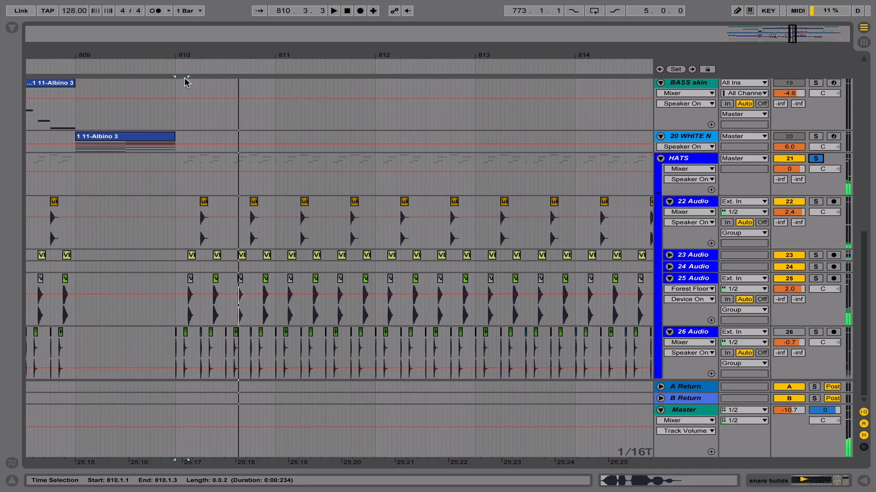
key("space")
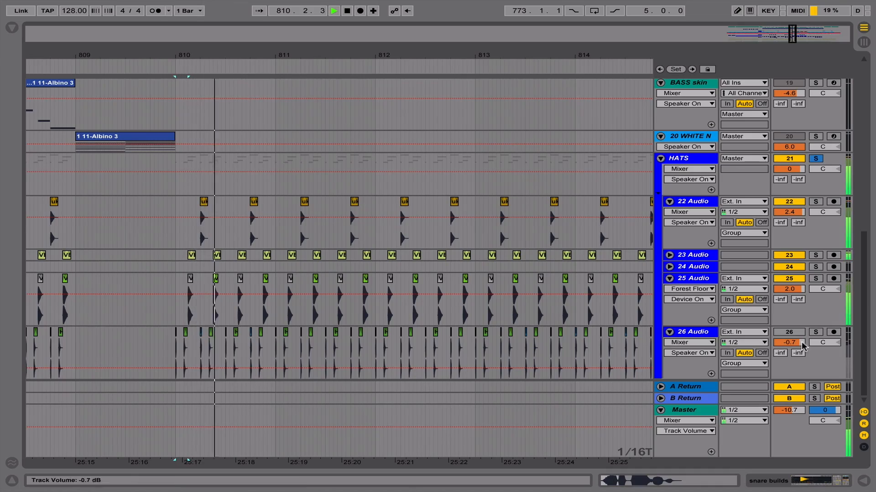
left_click(789, 202)
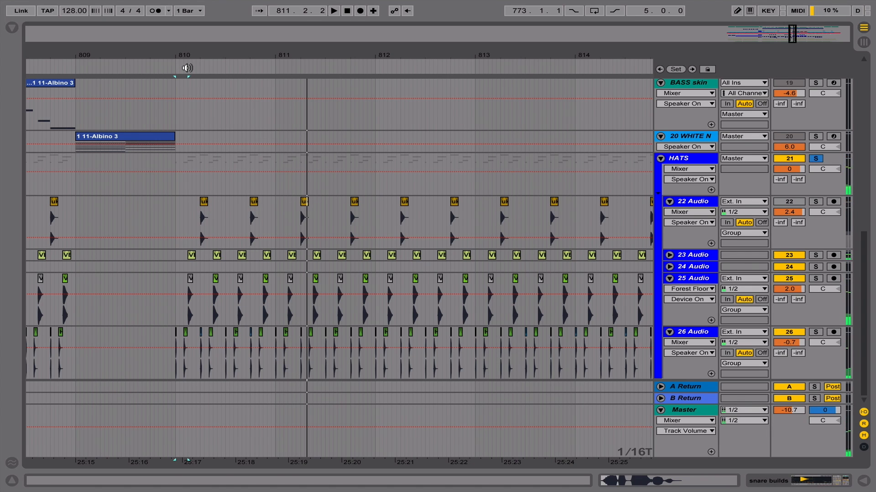
- Play the soloed 26 Audio hats around bar 811
key("space")
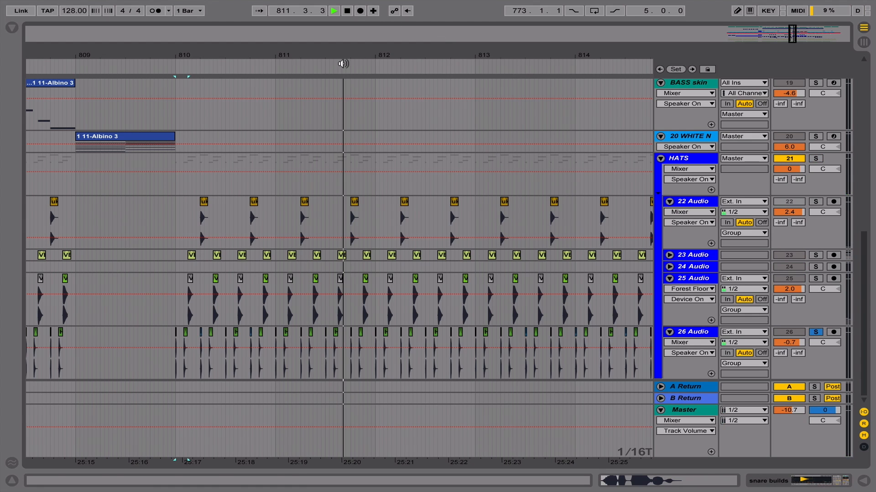
left_click_drag(795, 36, 792, 42)
key("space")
- Turn the triplet grid off and back on to compare how the 26 Audio hat clips line up
right_click(312, 329)
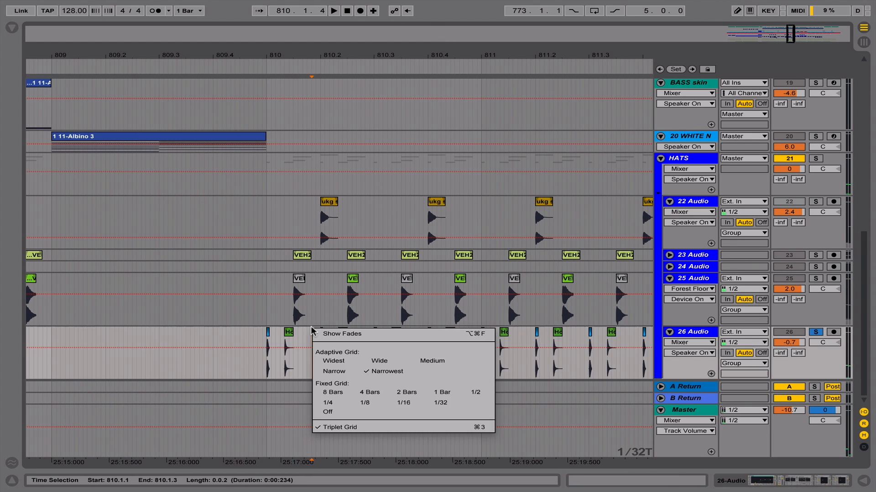
left_click(342, 427)
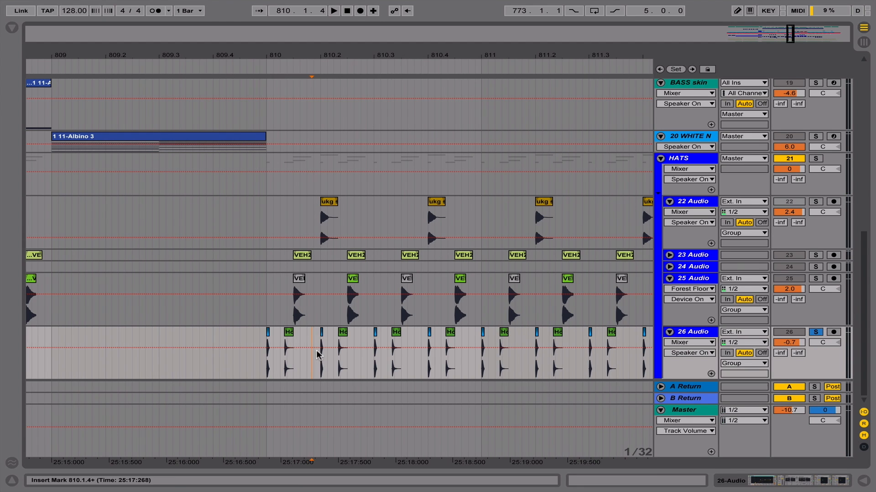
right_click(302, 337)
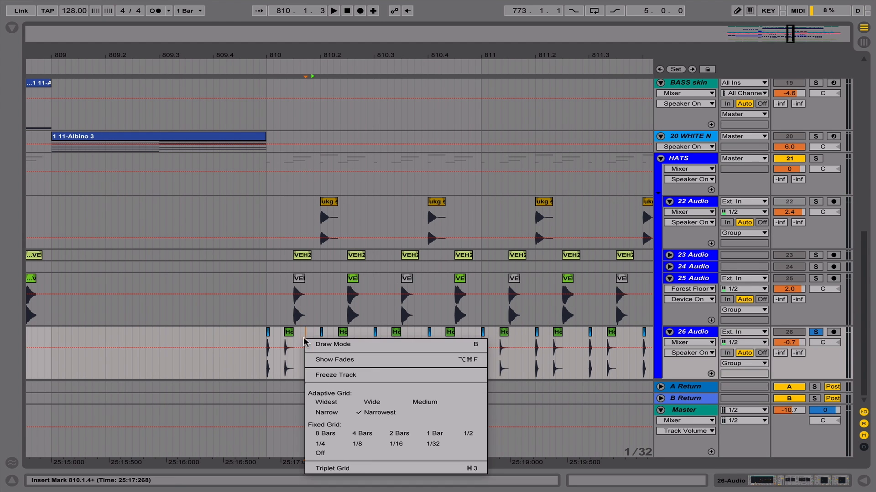
left_click(336, 468)
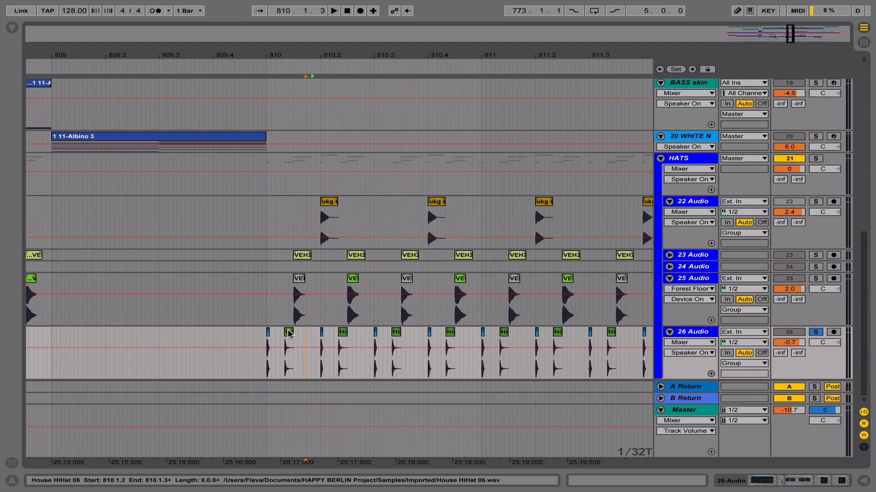
- Play the 26 Audio hats from bar 810 on their own and turn off the track's solo
key("space")
key("space")
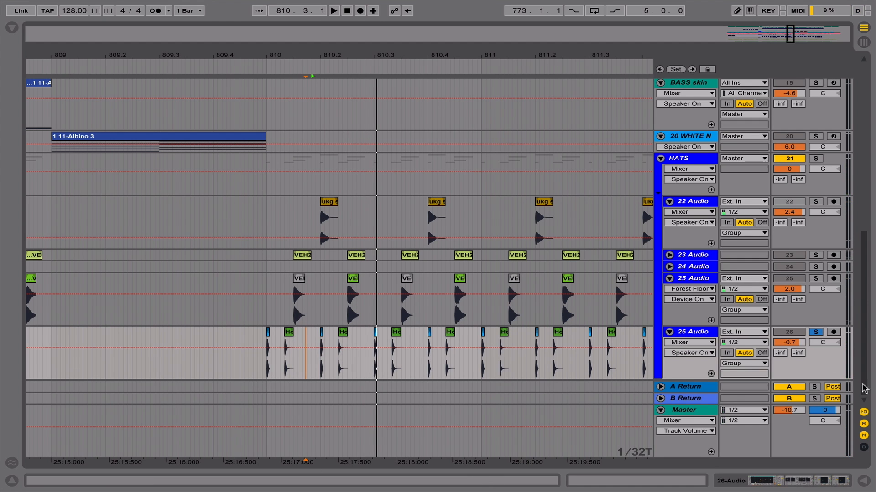
left_click(814, 334)
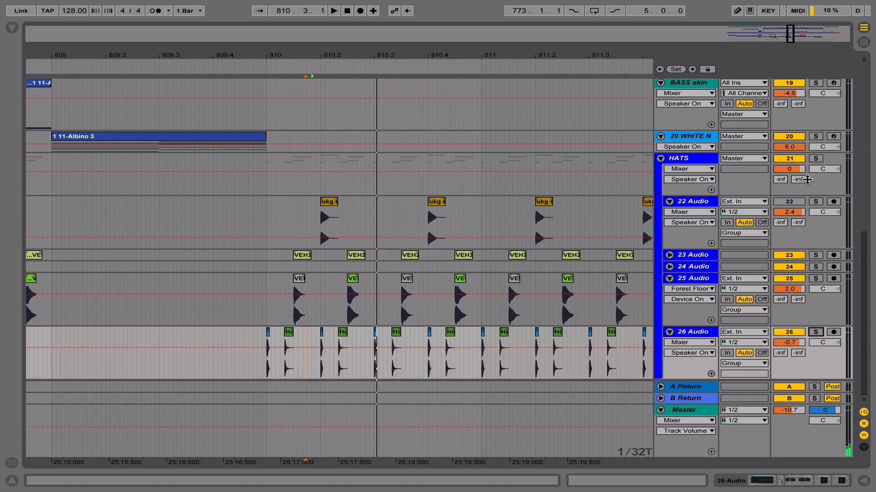
- Play the HATS group soloed from about bar 815, turn its solo off, and return to the vocals and bassline tracks
left_click(816, 158)
left_click_drag(795, 35, 798, 28)
left_click(469, 65)
left_click(815, 159)
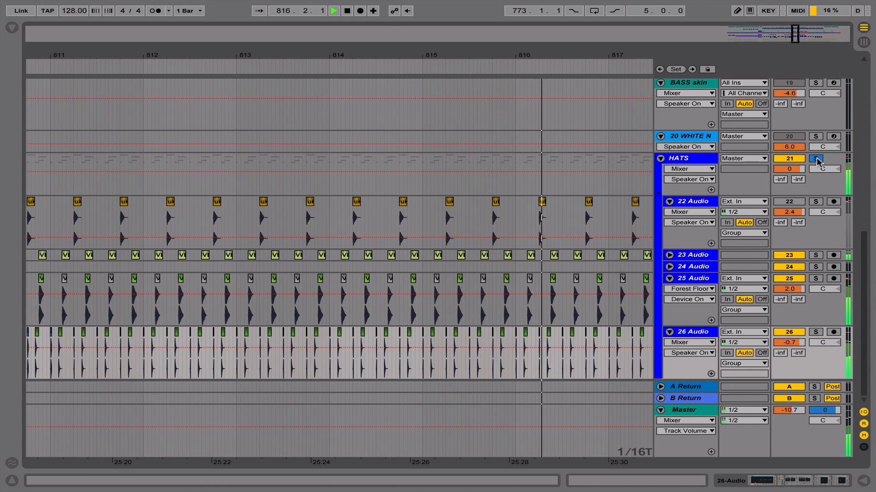
left_click_drag(194, 55, 399, 30)
key("space")
scroll(470, 209, "up", 12)
scroll(459, 188, "up", 1)
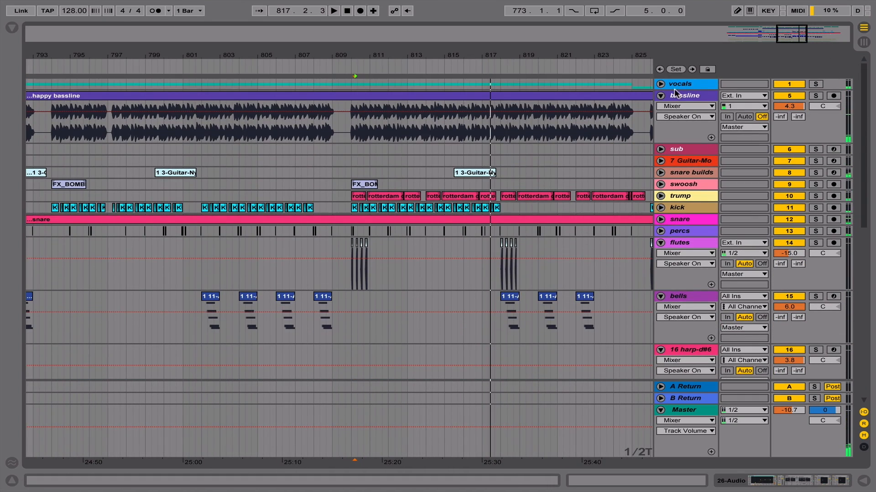
- Play the drop from bar 810 and unfold the percs track to show its clips
left_click_drag(800, 32, 798, 54)
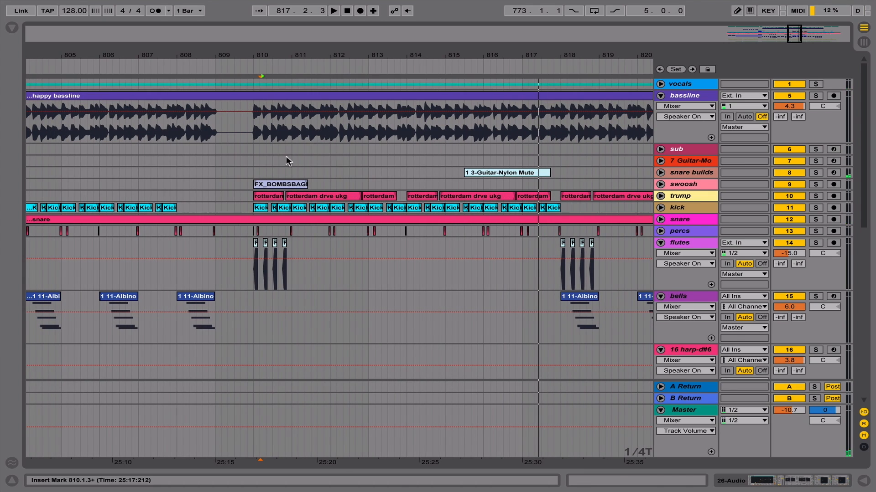
key("space")
scroll(287, 160, "down", 1)
left_click(660, 227)
left_click(815, 227)
left_click(816, 227)
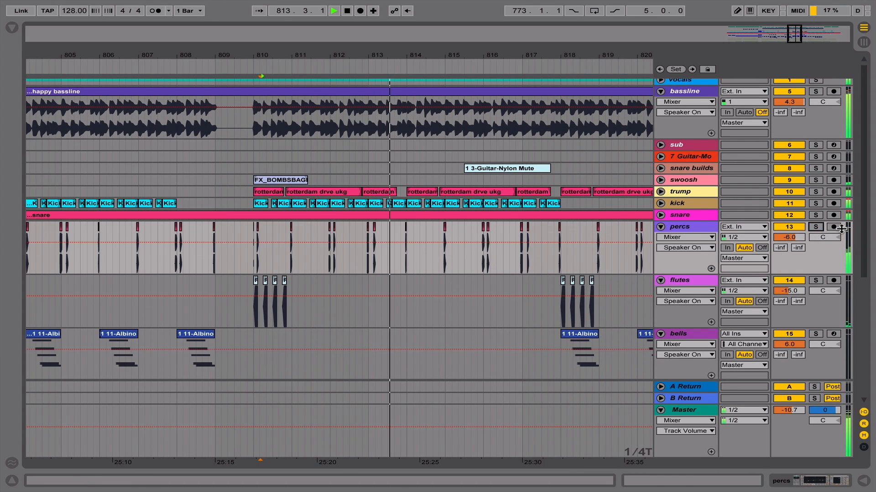
- Play the percs track soloed around bar 816, turn its solo off, and stop playback
left_click_drag(797, 34, 798, 78)
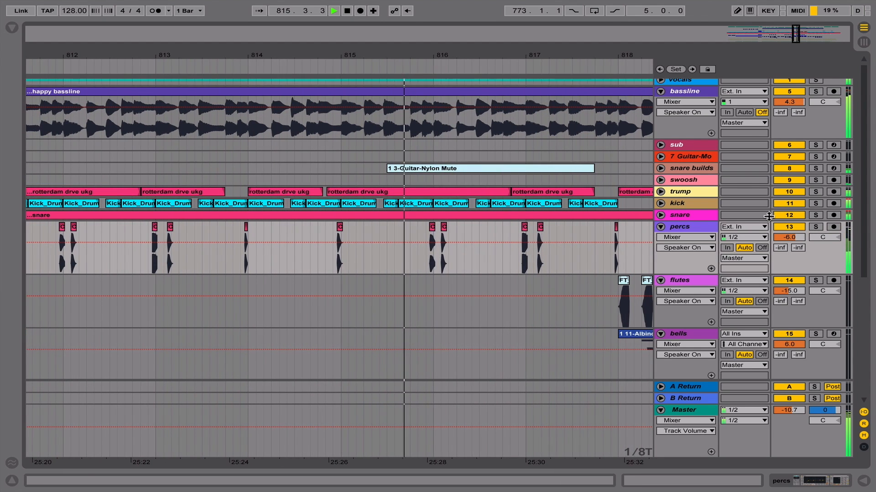
left_click(815, 228)
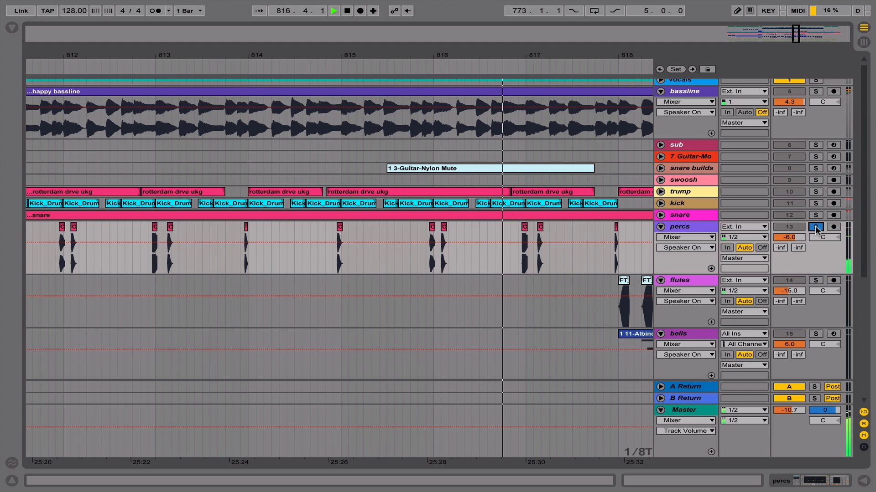
left_click(815, 227)
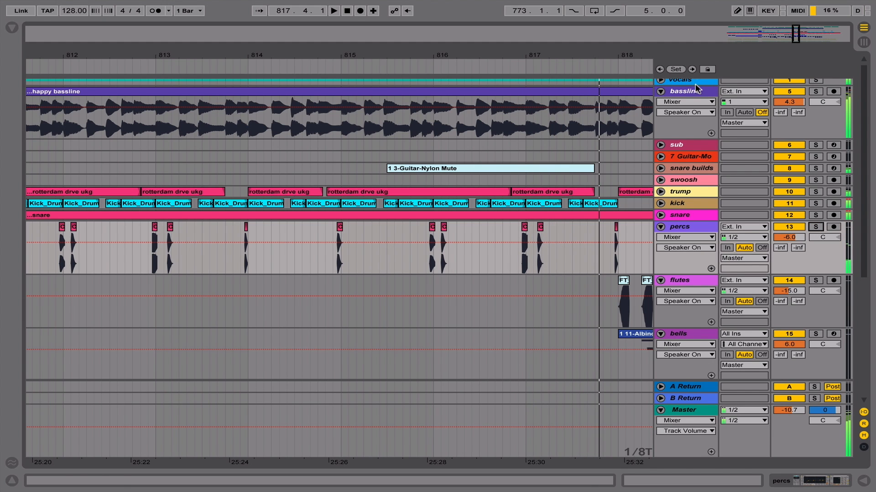
- Unfold the snare track, play it soloed from about bar 810, and turn its solo off
left_click_drag(799, 39, 794, 41)
scroll(497, 244, "down", 5)
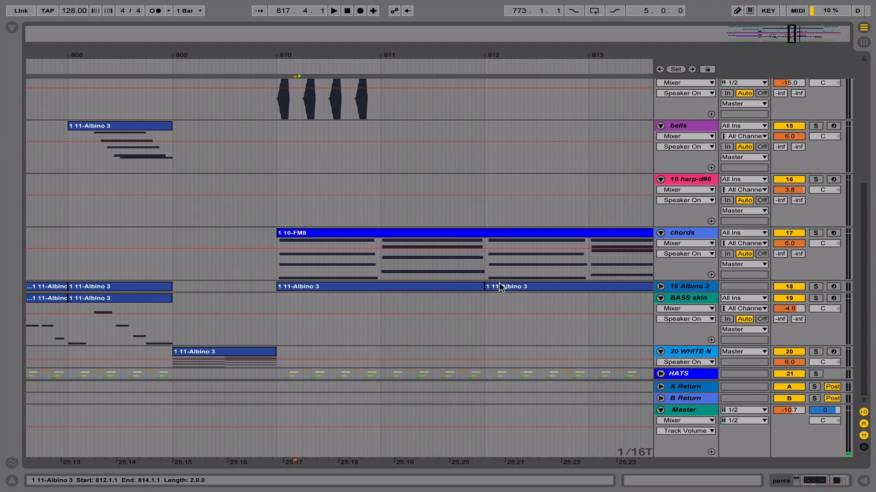
scroll(499, 283, "up", 5)
left_click(694, 220)
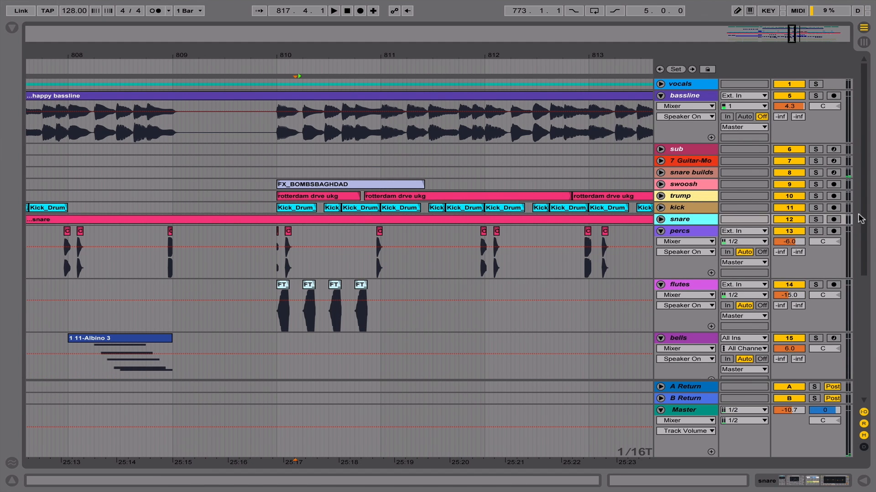
left_click(815, 220)
left_click(660, 220)
left_click(346, 74)
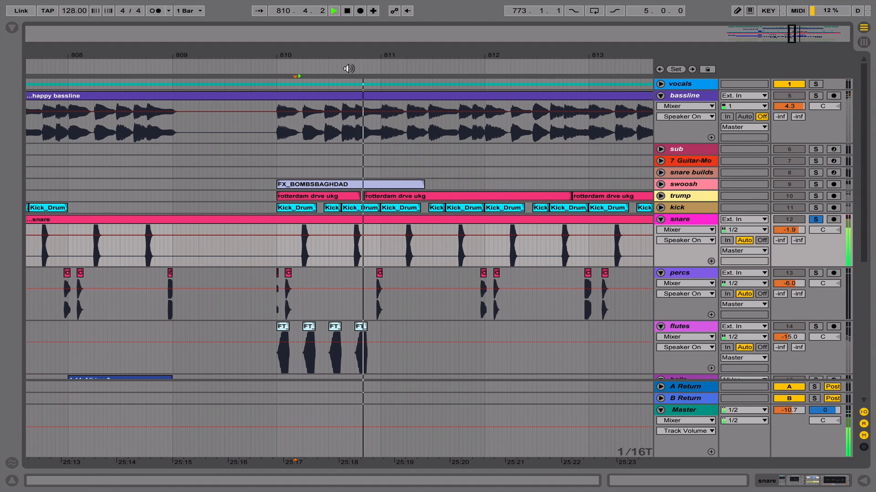
left_click(815, 220)
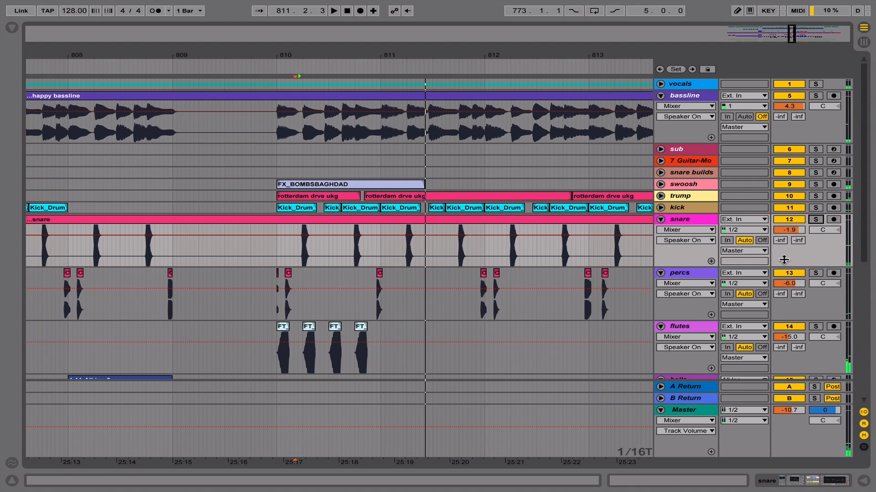
- Open the device chain of the percs track and play the percs soloed from just before bar 812
double_click(484, 273)
left_click(845, 477)
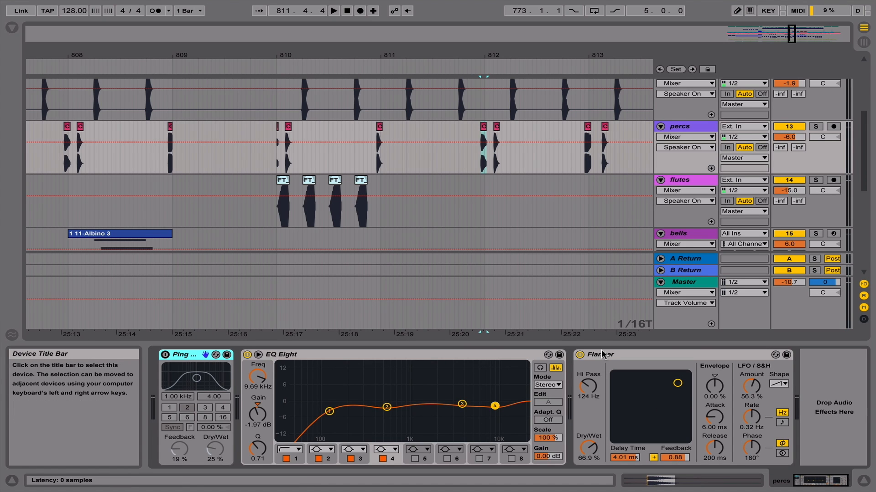
left_click(815, 126)
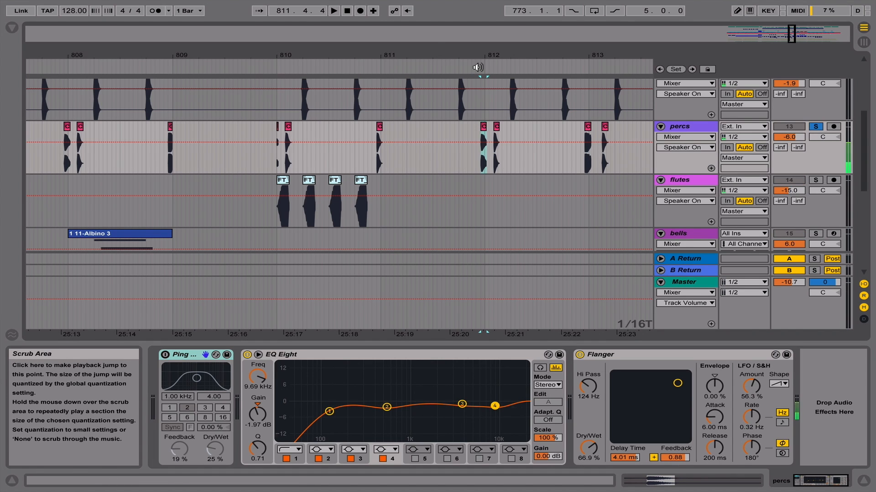
left_click(477, 67)
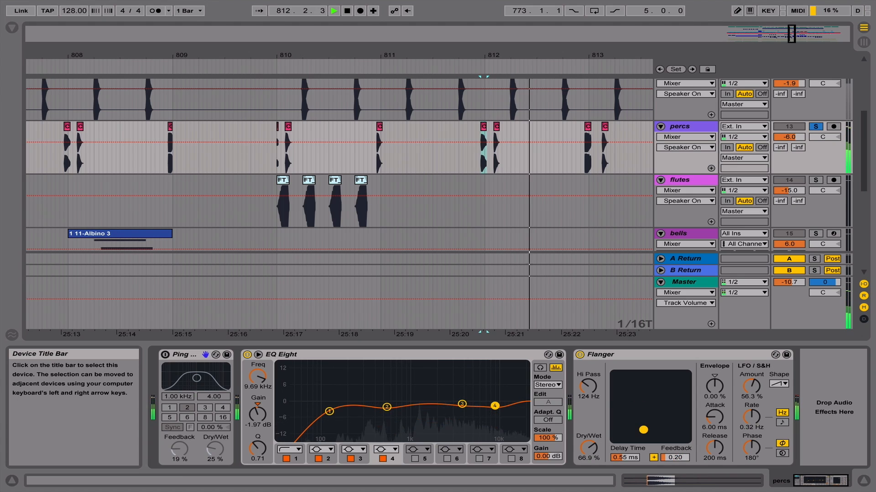
key("space")
- Examine the EQ Eight and Flanger on the percs track with its solo turned off, and hide the device view
left_click(511, 367)
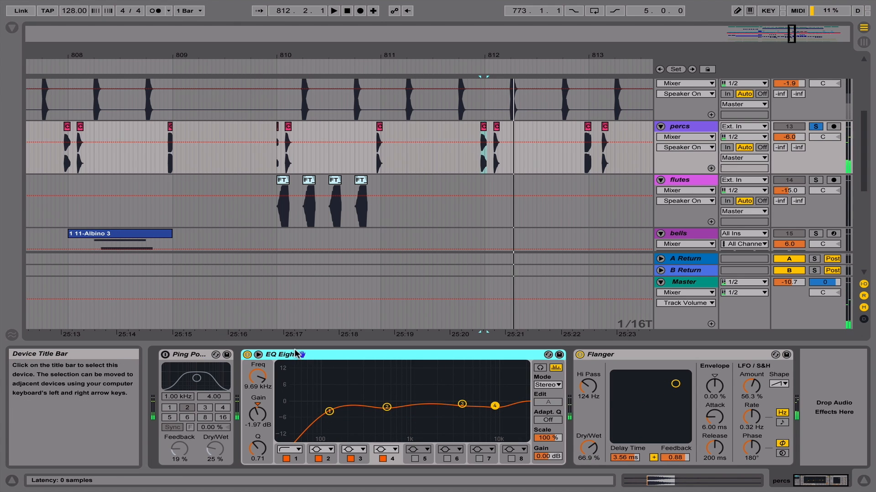
left_click(820, 136)
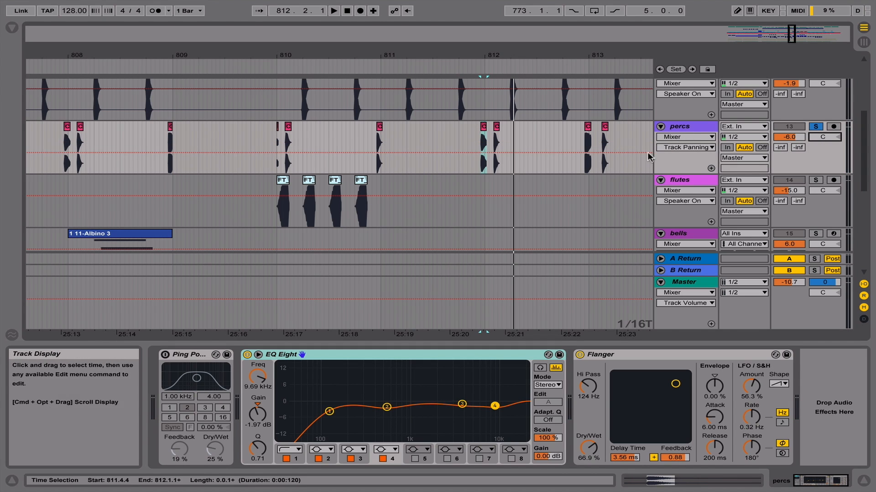
left_click(814, 127)
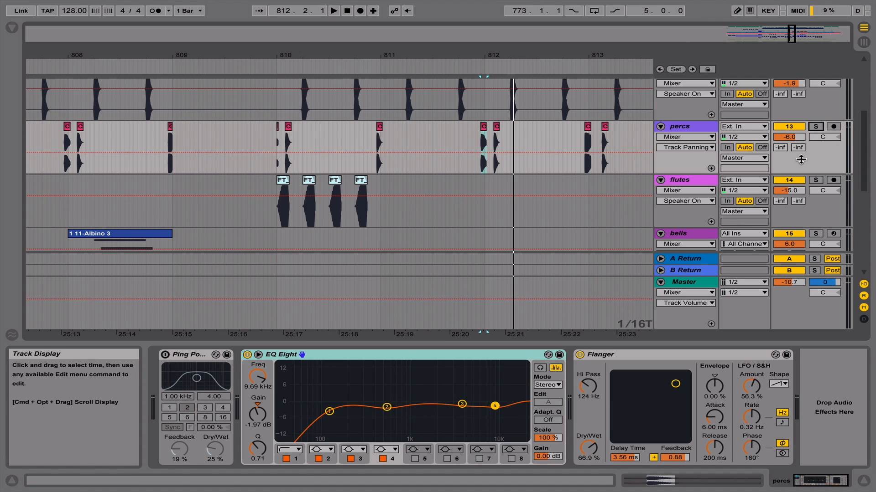
left_click_drag(794, 40, 782, 40)
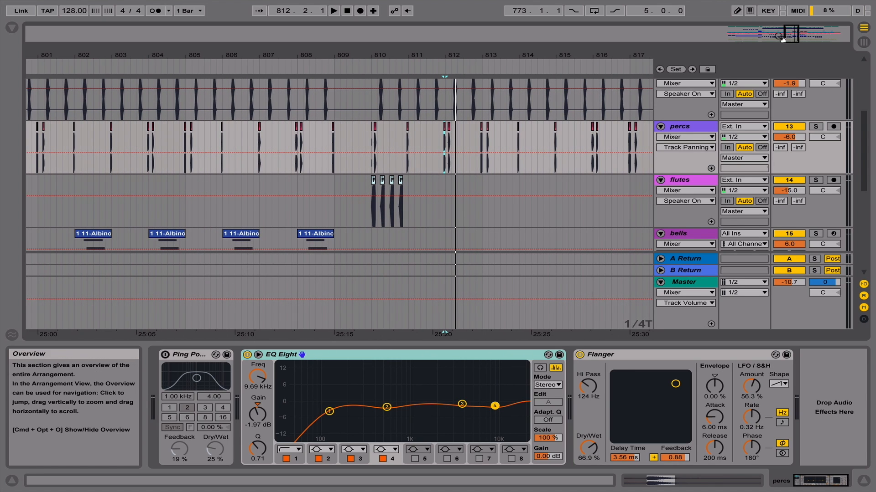
left_click(641, 356)
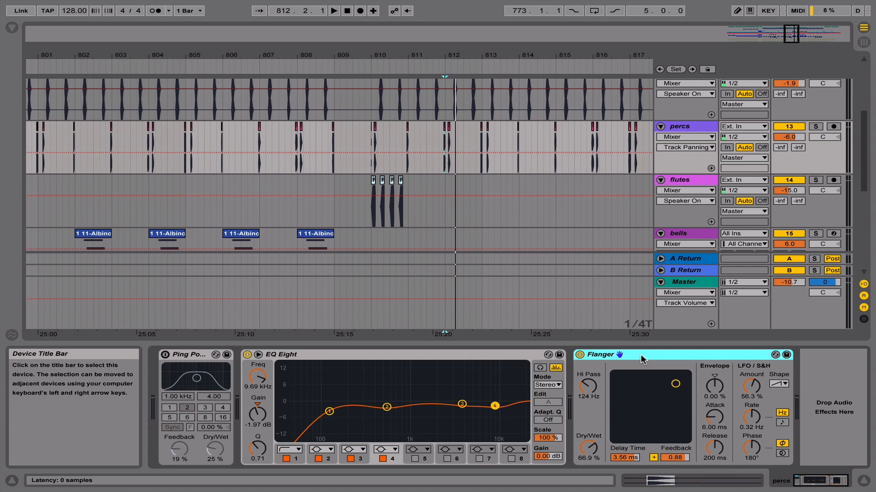
left_click(863, 481)
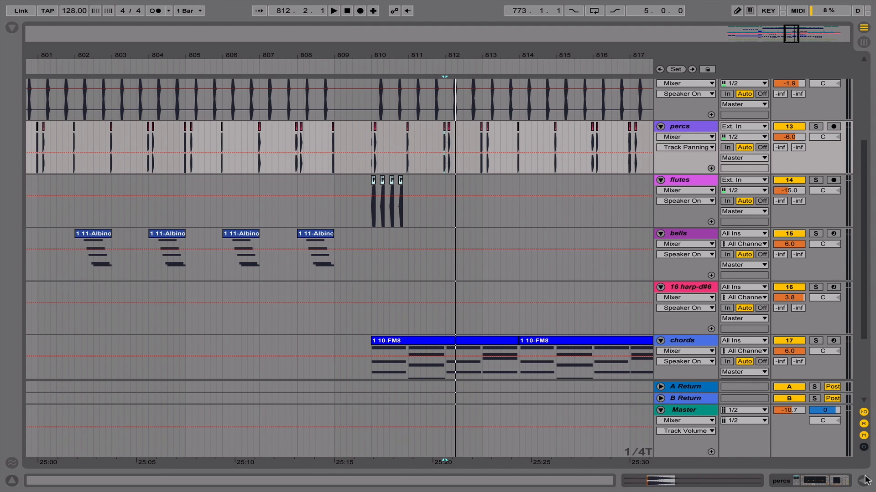
- Return to the upper tracks and play the full arrangement from about bar 810
left_click_drag(865, 259, 865, 181)
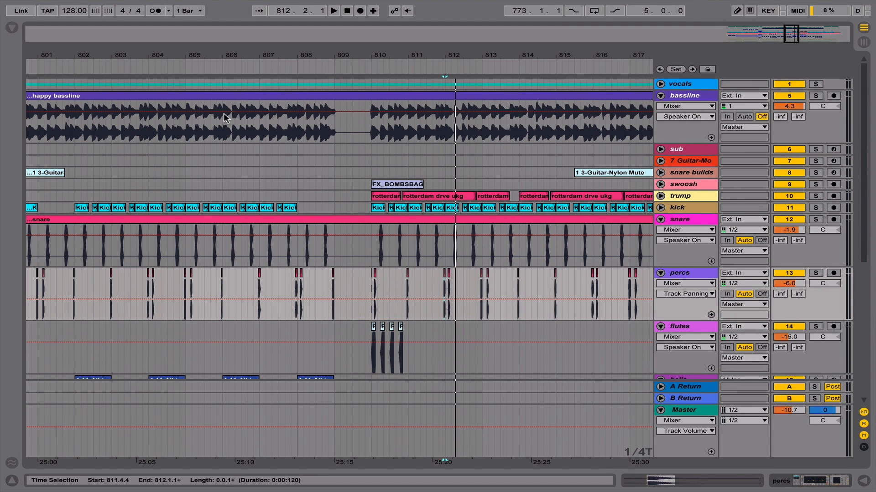
left_click(366, 68)
left_click_drag(792, 34, 791, 25)
key("space")
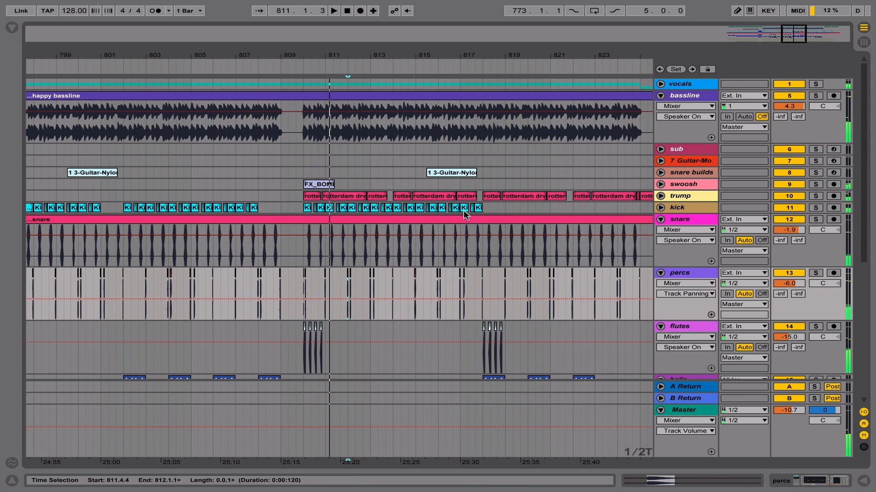
- Unfold the snare builds track and play its 3-Guitar-Nylon Mute clip from bar 815 within the full mix
left_click(661, 173)
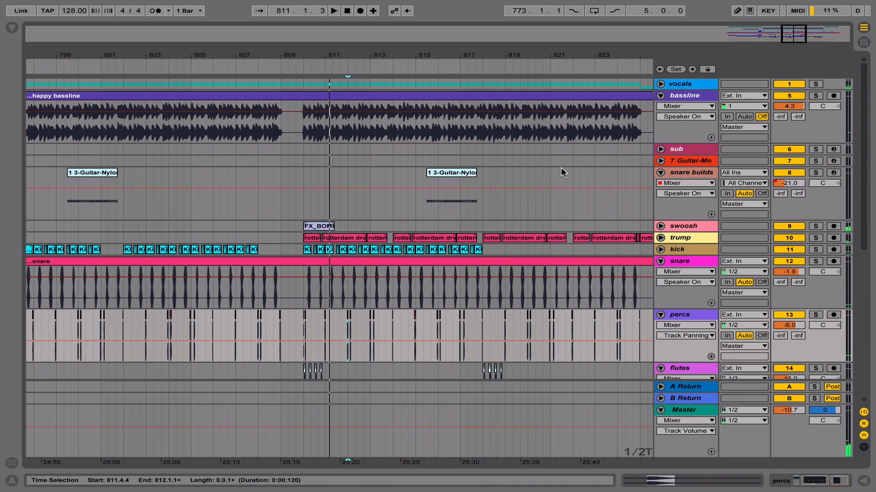
left_click(456, 172)
key("space")
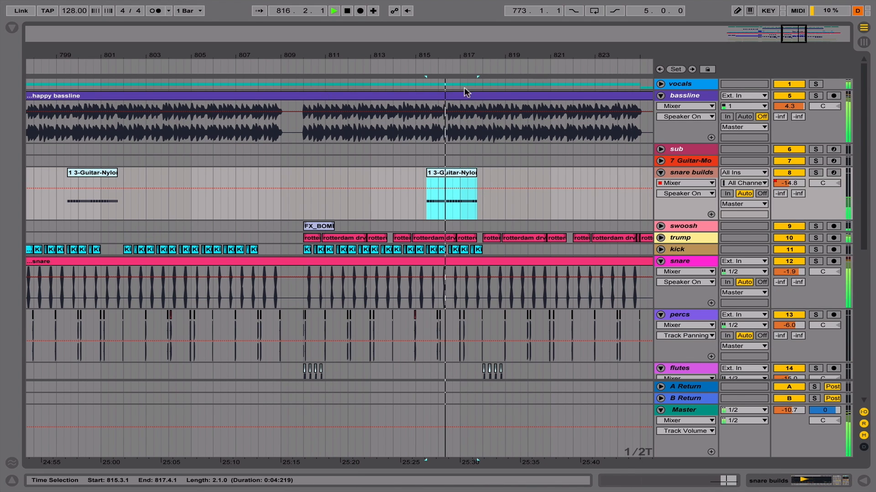
- Follow the playback from about bar 816 to bar 828 and examine the bells, chords, snare, percs and flutes clips
scroll(538, 179, "down", 10)
scroll(549, 155, "down", 2)
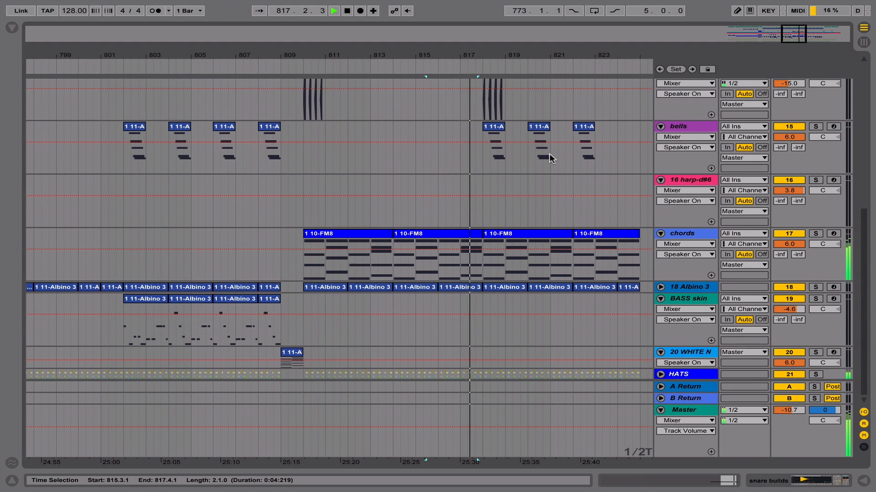
scroll(549, 155, "up", 5)
left_click_drag(396, 56, 272, 73)
scroll(356, 375, "down", 3)
scroll(456, 333, "down", 1)
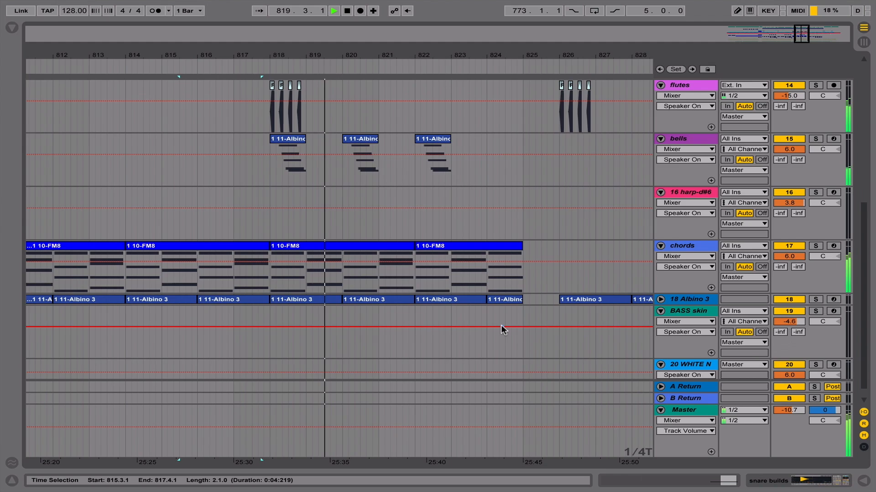
scroll(516, 310, "up", 6)
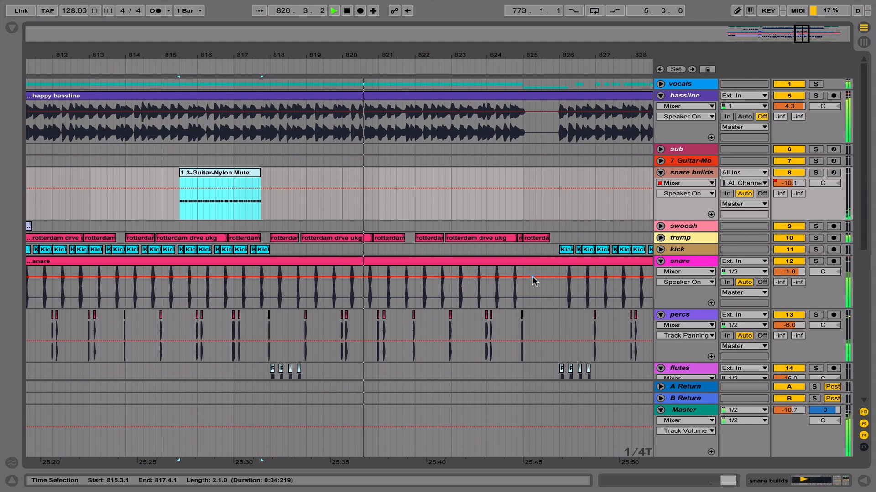
left_click_drag(801, 34, 802, 25)
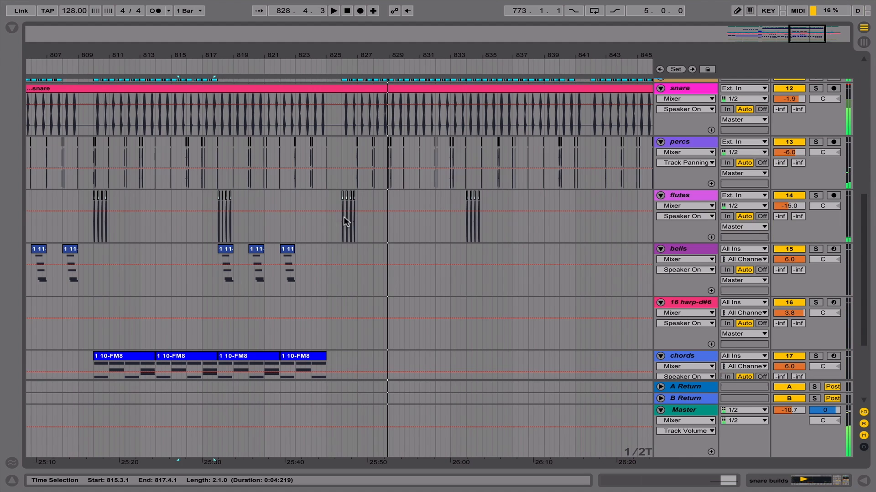
- Play the section from the flutes clips at bar 826, select the 18 Albino 3 track, and stop playback
left_click(344, 220)
key("space")
left_click_drag(861, 252, 854, 385)
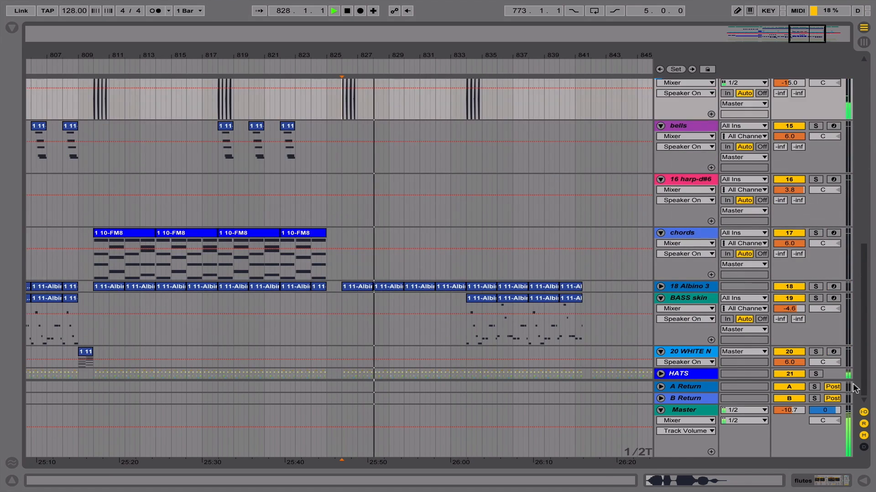
left_click(846, 287)
left_click_drag(804, 33, 783, 16)
key("space")
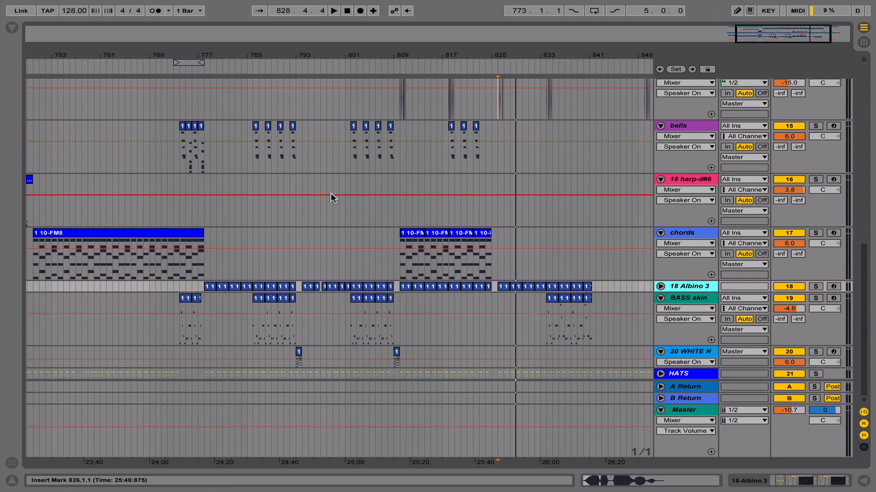
- Compare the arrangement played from about bar 777 and from about bar 826, and unfold the 18 Albino 3 track
left_click(201, 69)
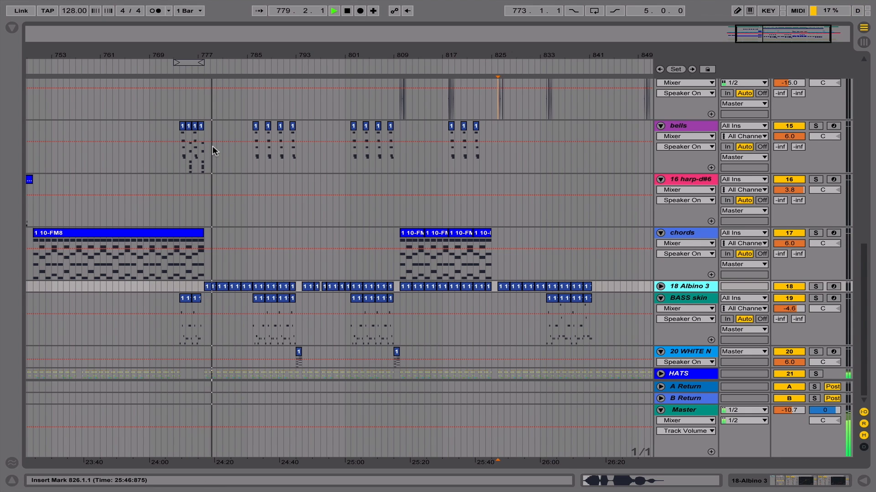
left_click(496, 67)
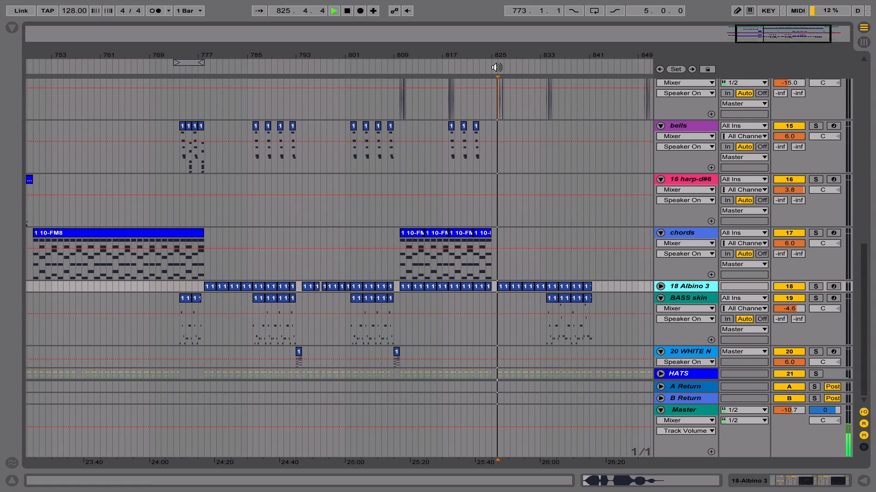
left_click_drag(812, 34, 812, 51)
left_click(672, 288)
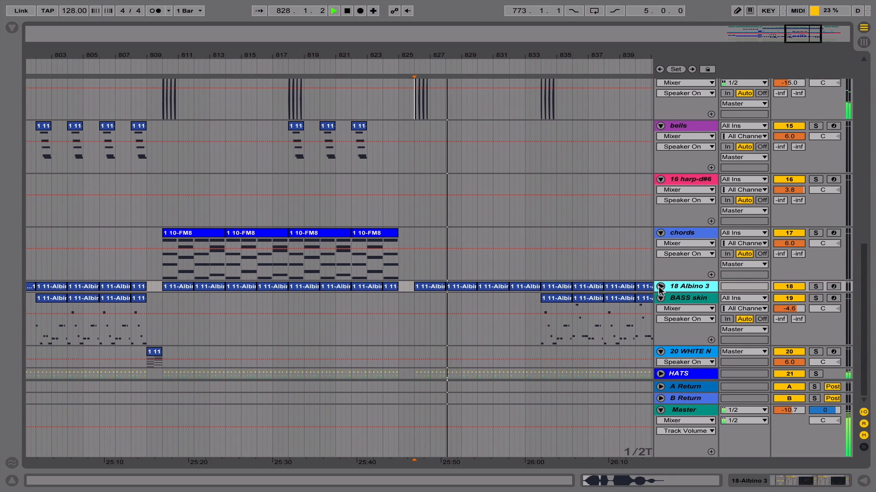
left_click(661, 287)
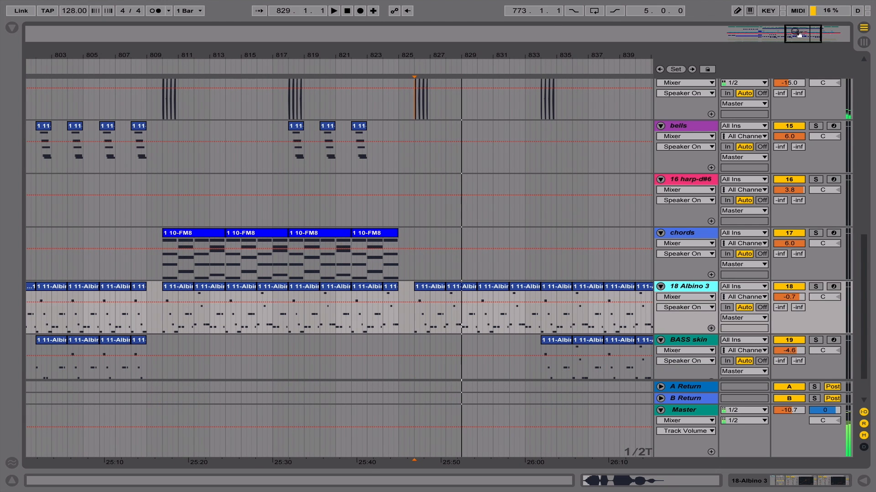